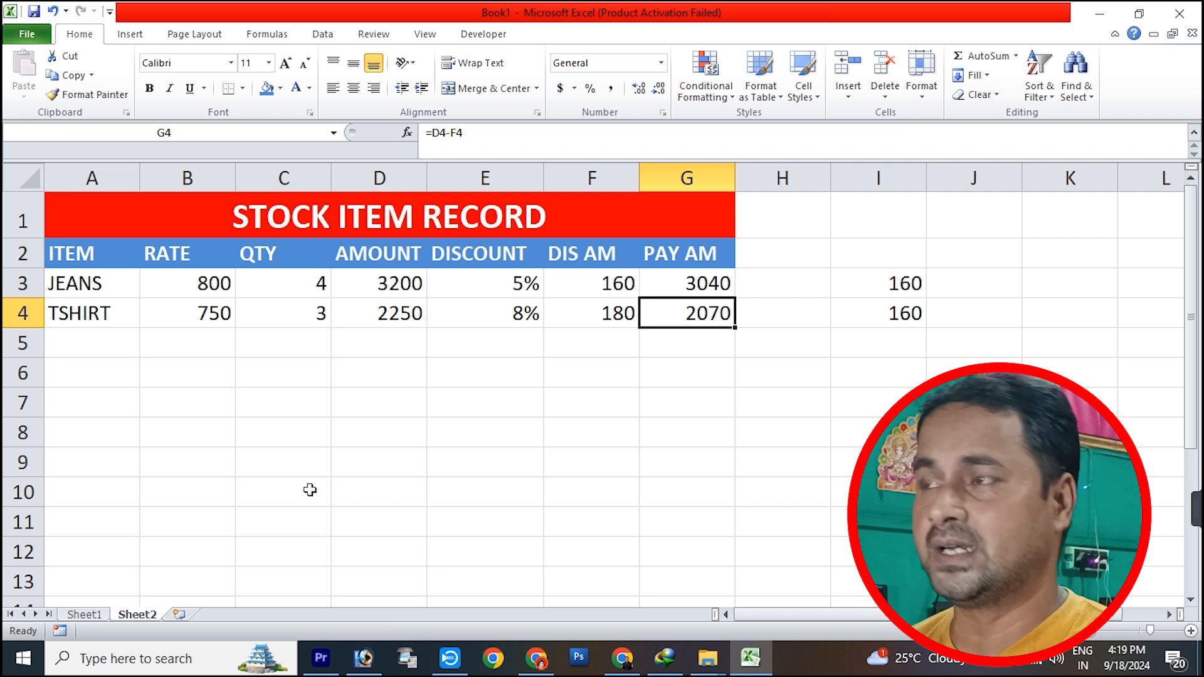
Step: Create a copy of Sheet2 within the workbook and place the copy after the original sheet
drag(395, 284, 397, 310)
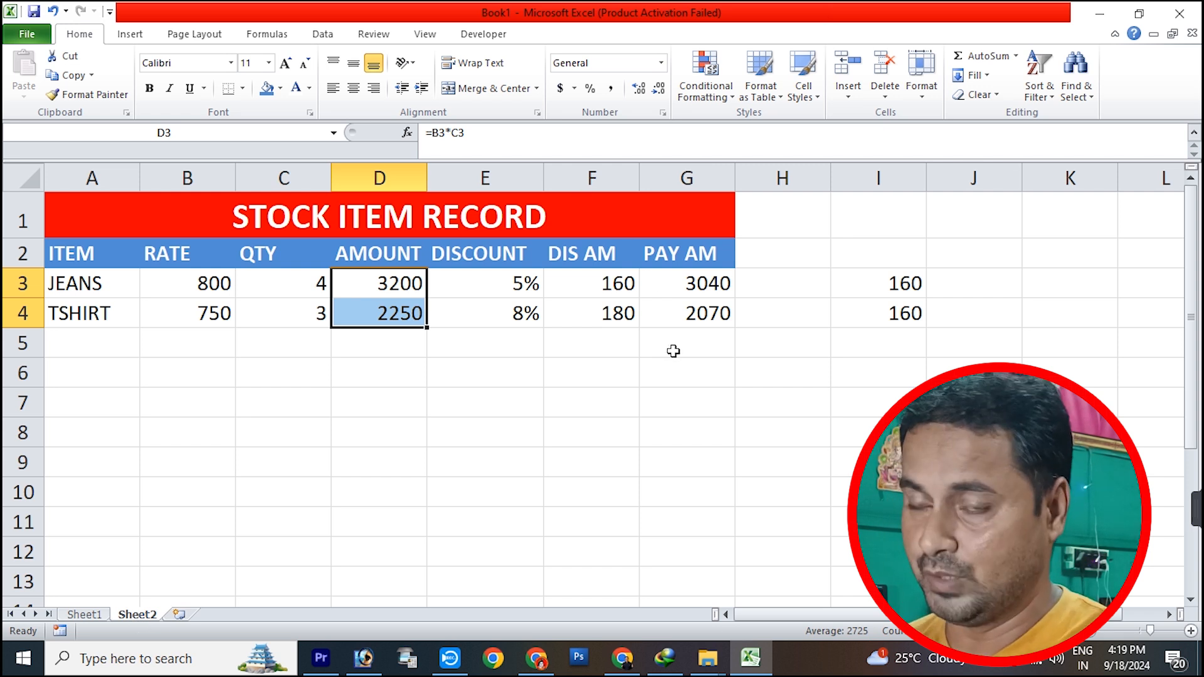
right_click(148, 616)
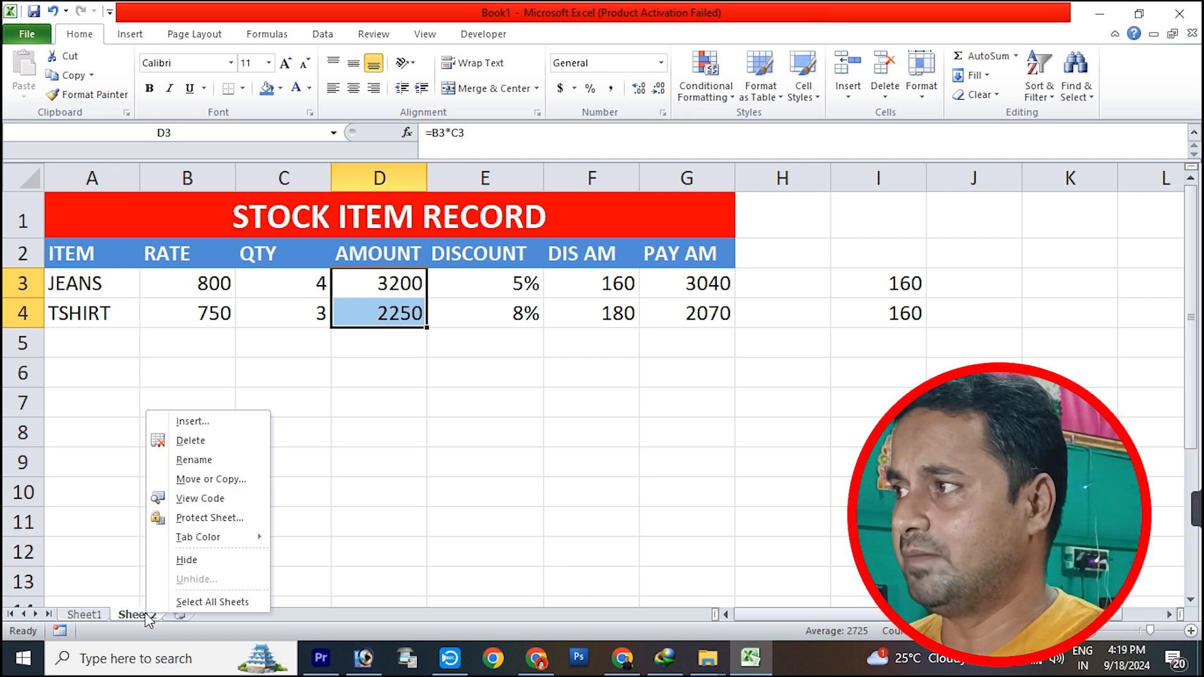
click(230, 480)
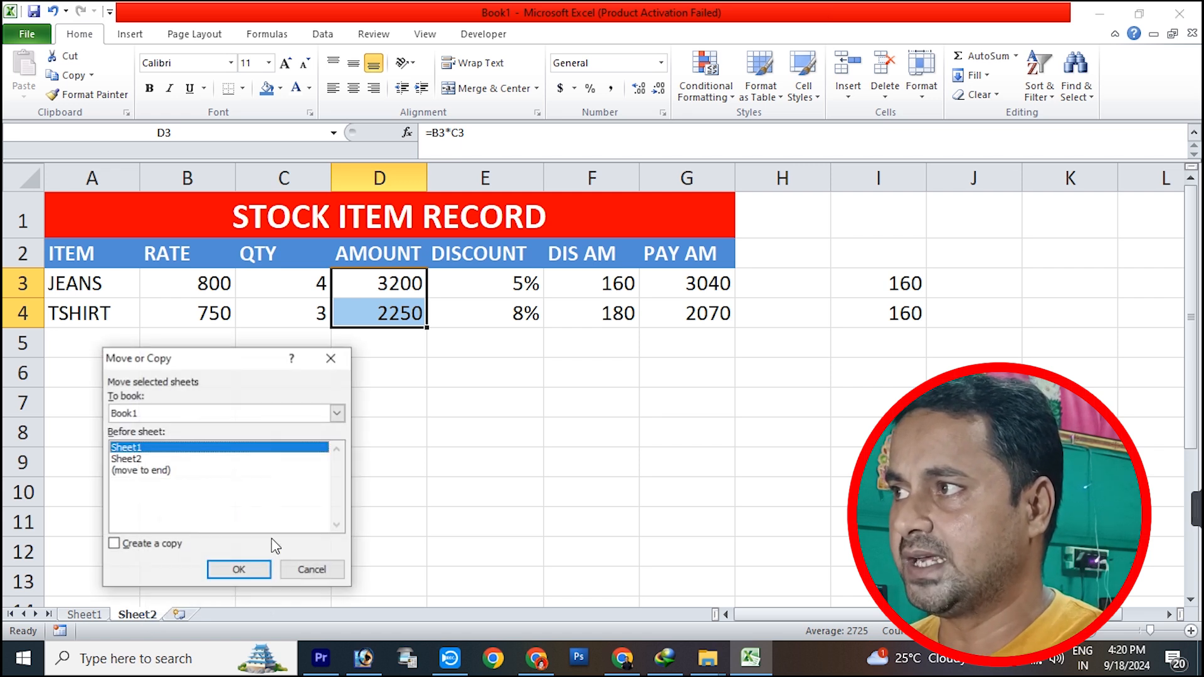
click(134, 459)
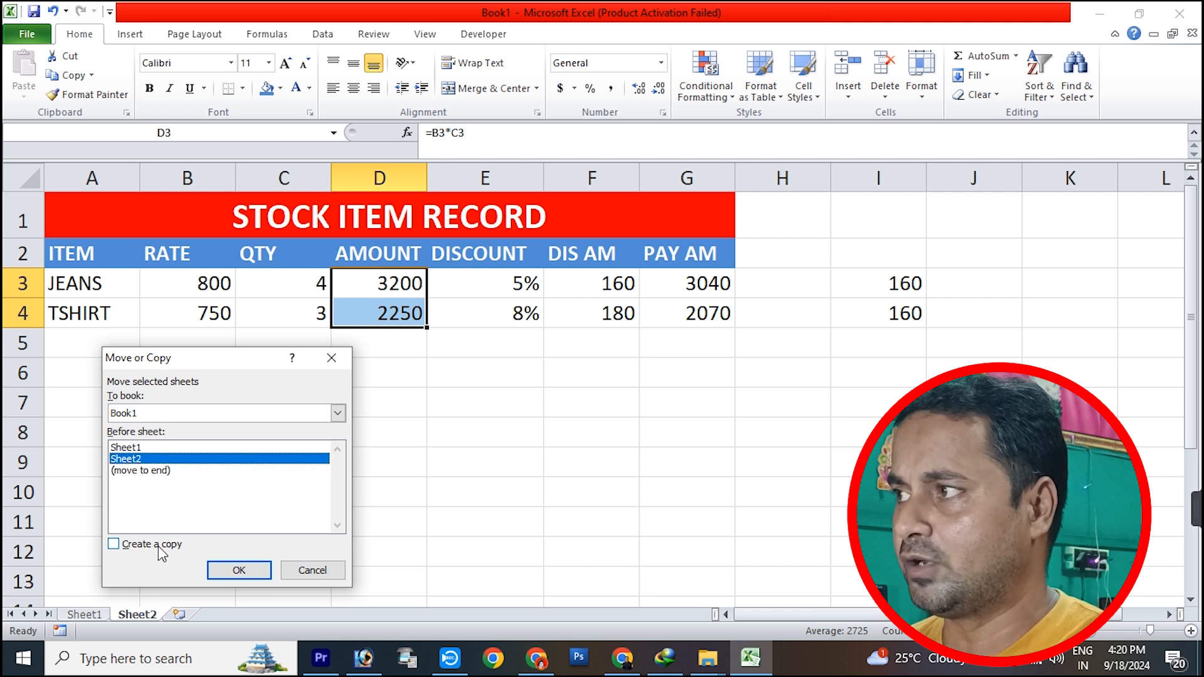
click(168, 548)
click(227, 570)
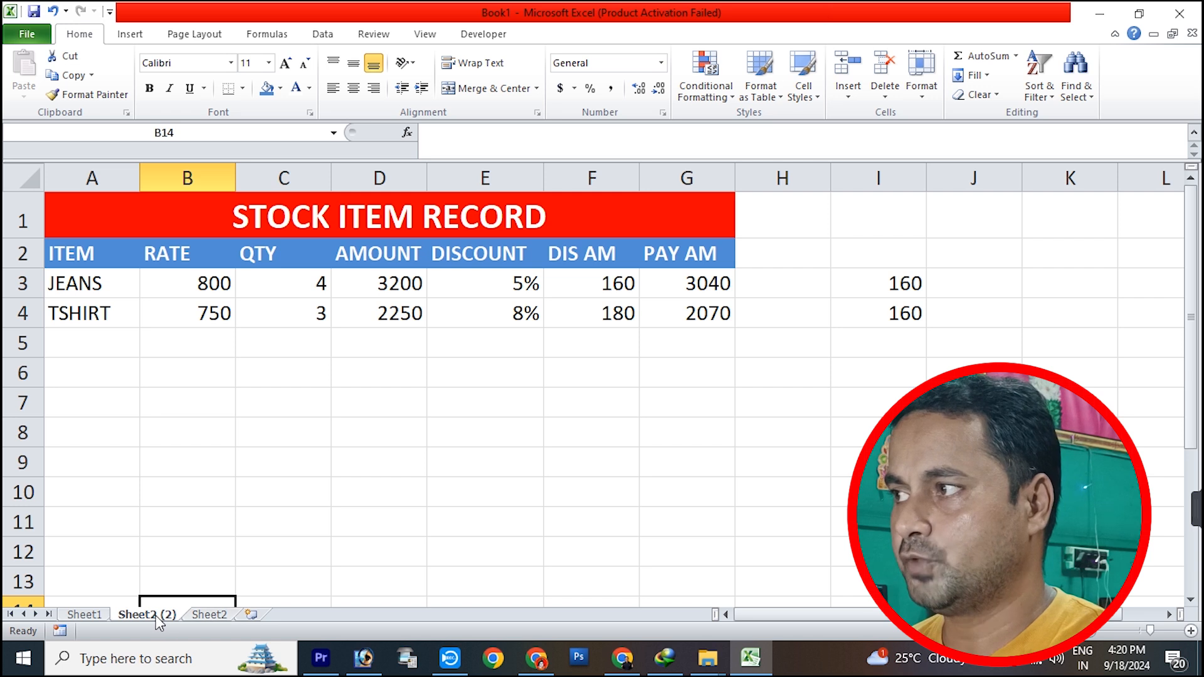
drag(155, 616, 229, 619)
click(282, 551)
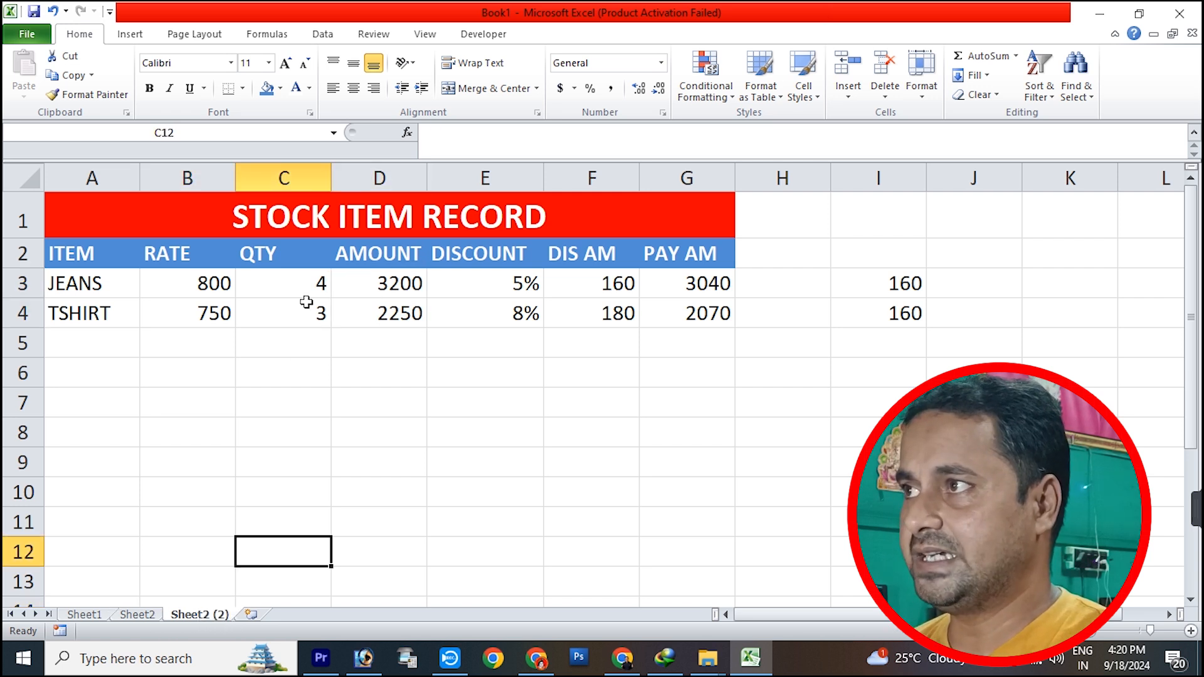
Step: Rename the copied worksheet as Sheet3
right_click(211, 618)
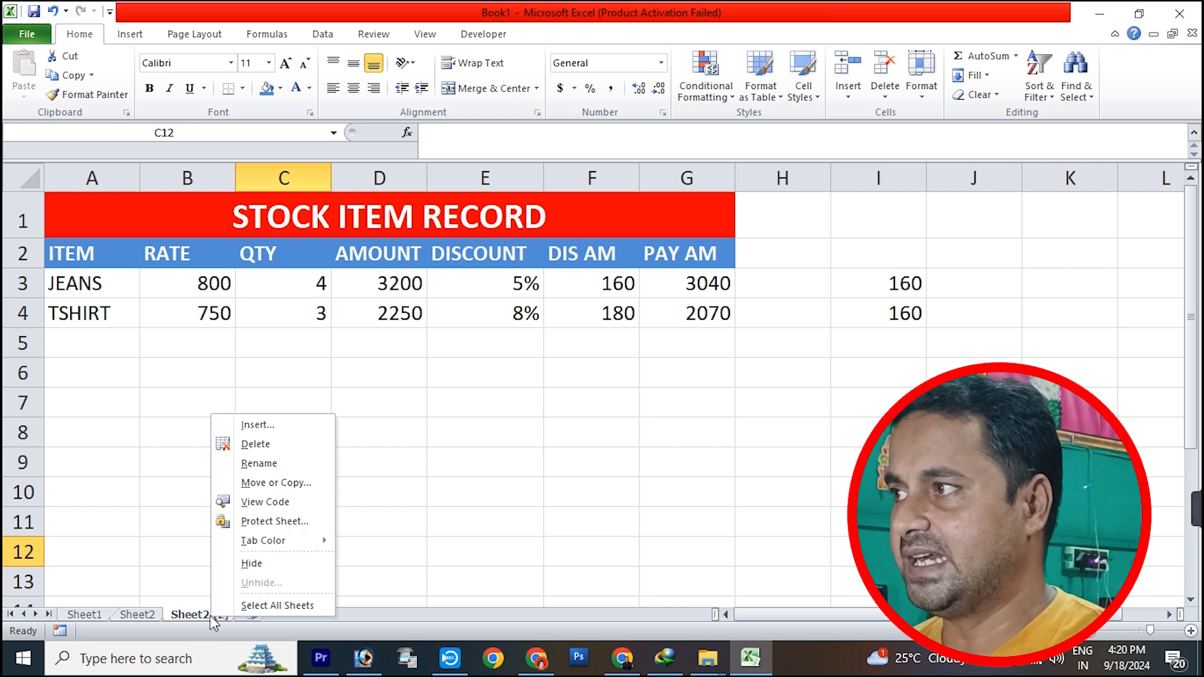
click(259, 462)
key(Right)
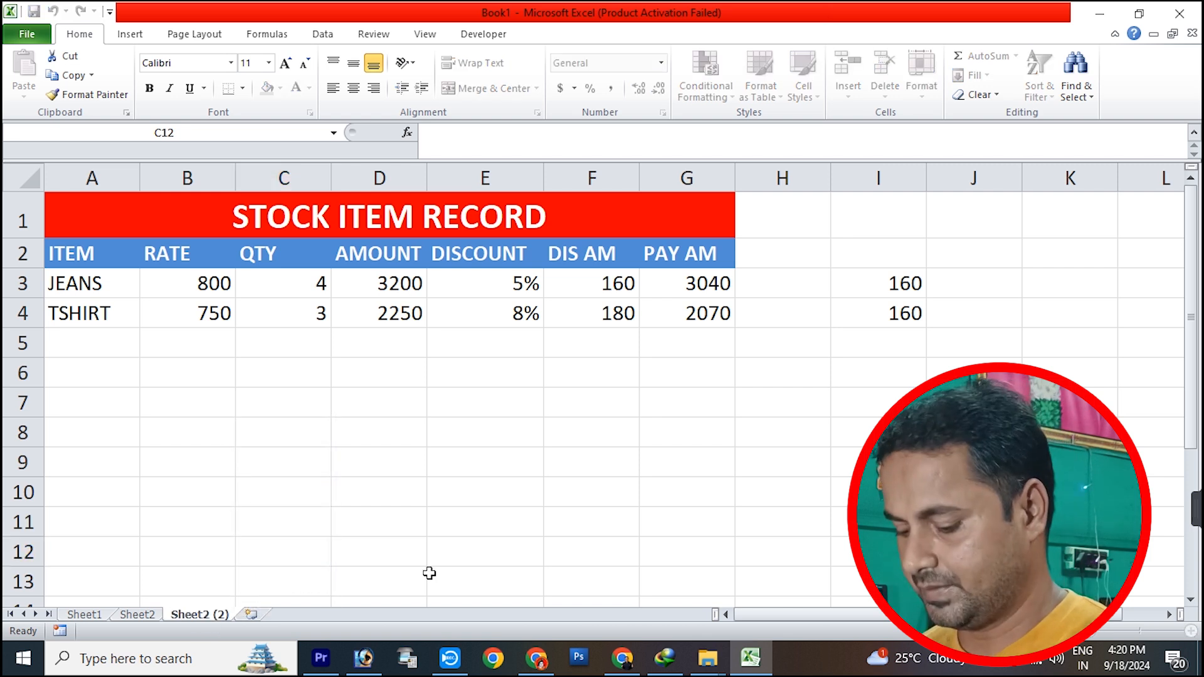
key(BackSpace)
key(BackSpace)
key(BackSpace)
key(BackSpace)
key(BackSpace)
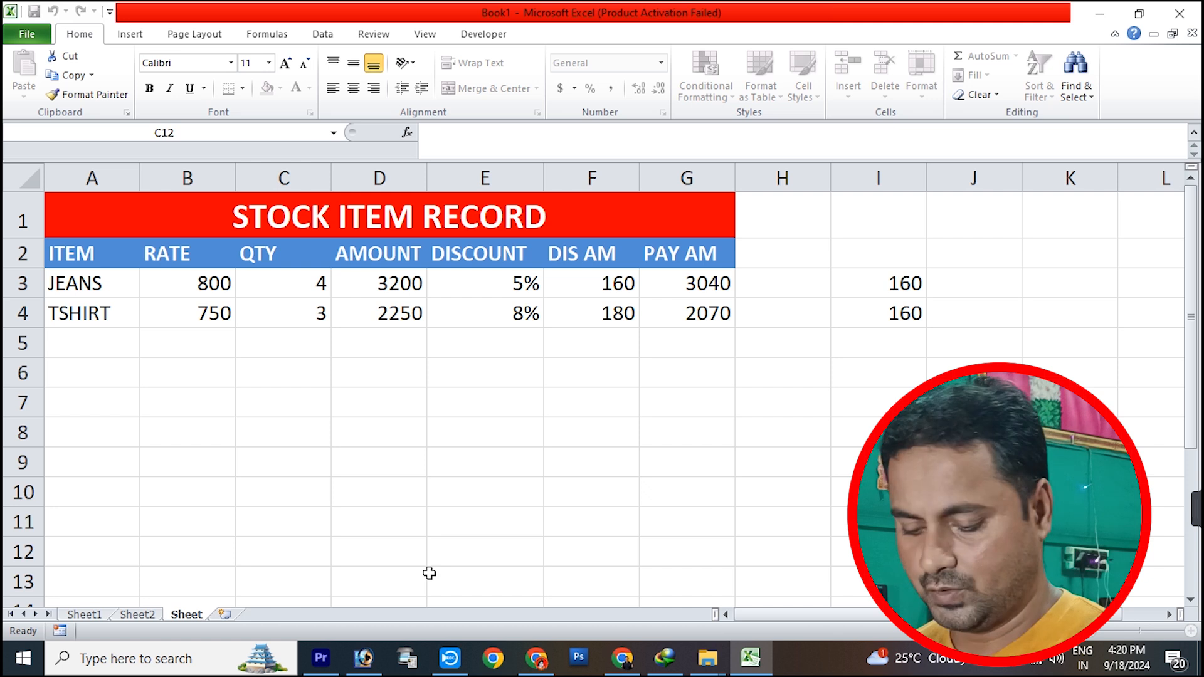
text(3)
click(429, 573)
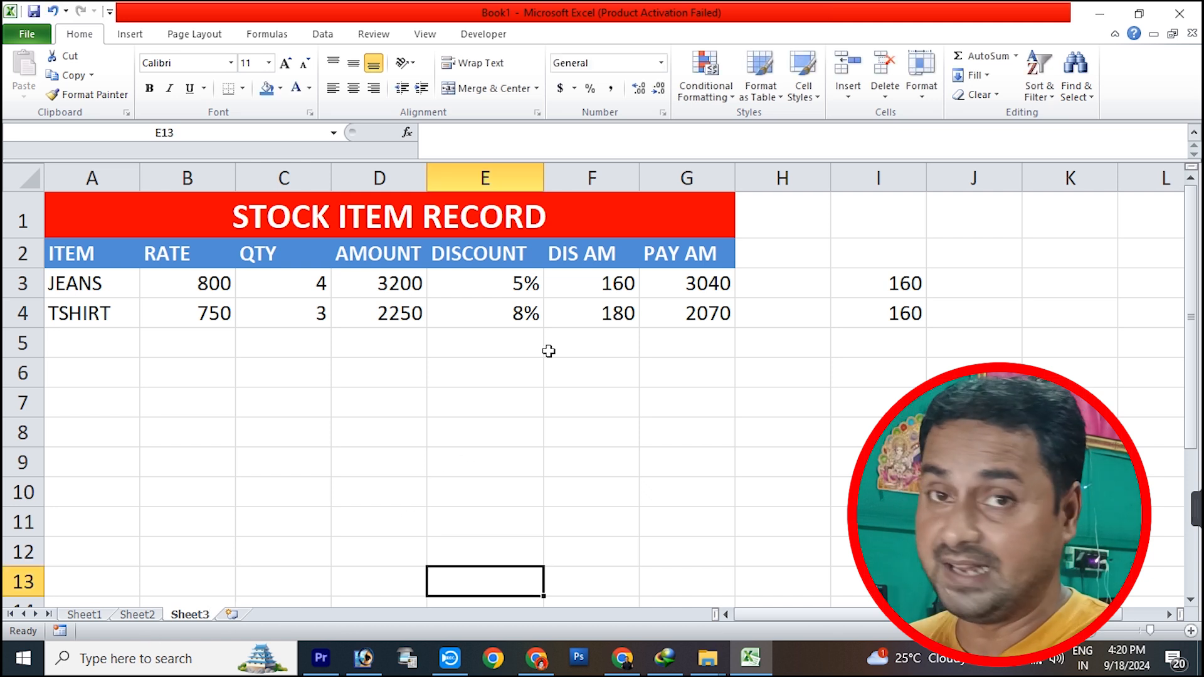
Step: Clear the discount percentages of JEANS and TSHIRT in cells E3:E4
drag(527, 288, 523, 320)
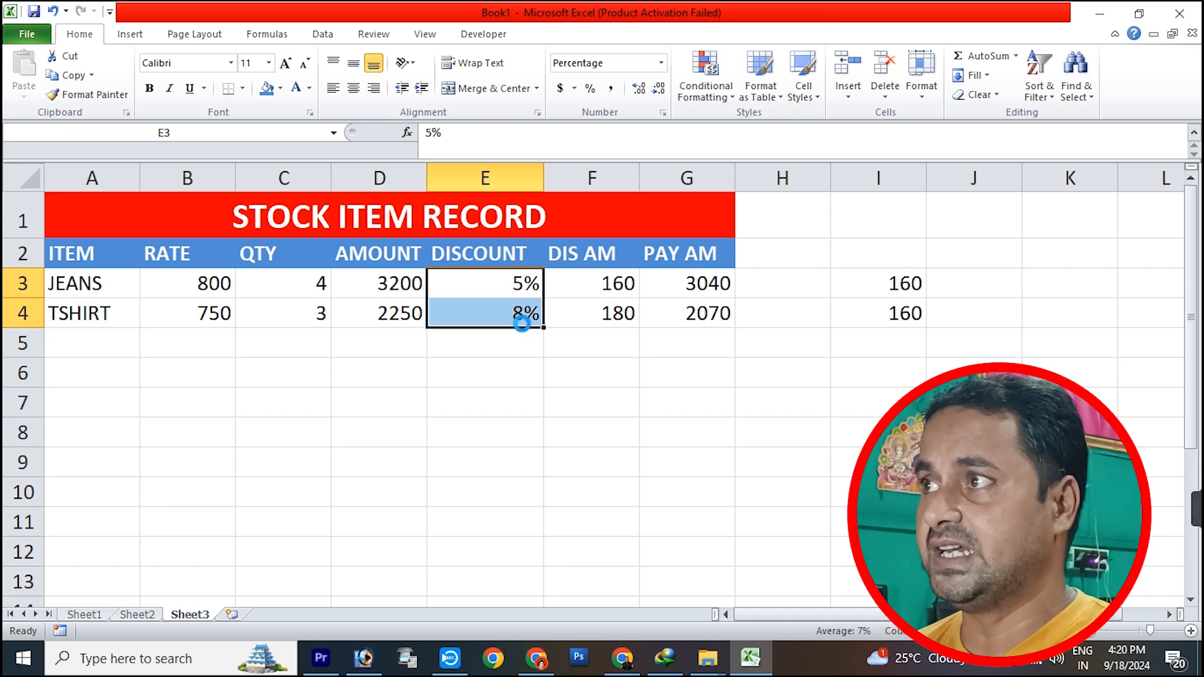
key(Delete)
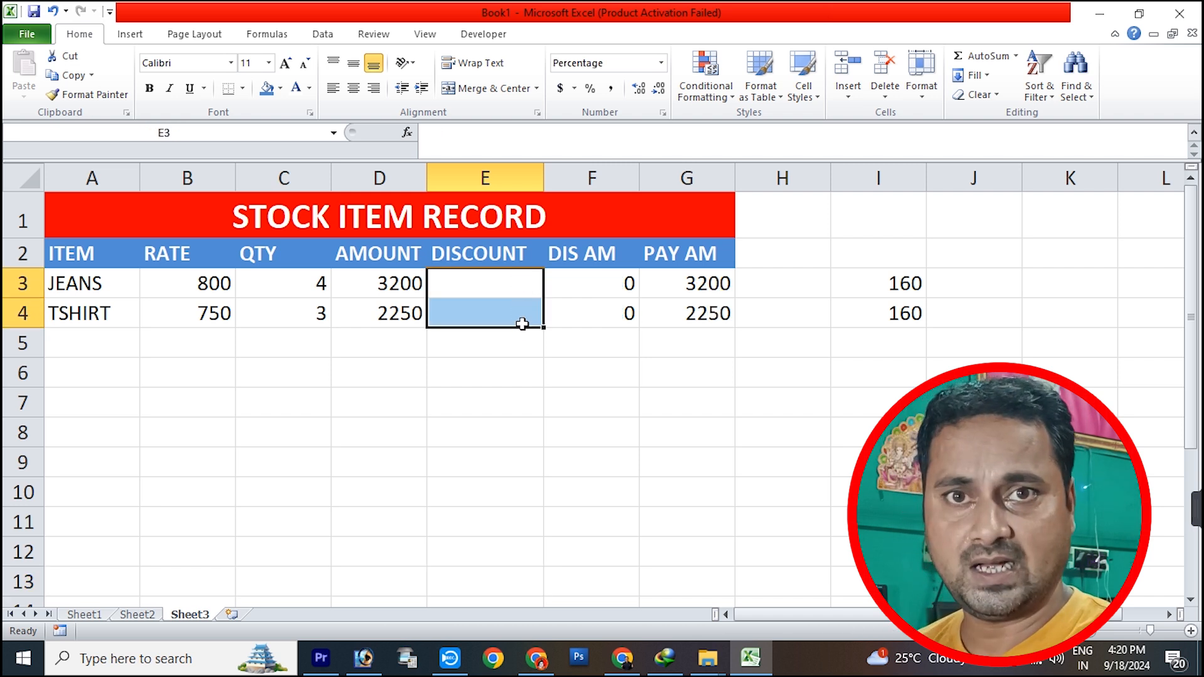
click(500, 401)
click(471, 284)
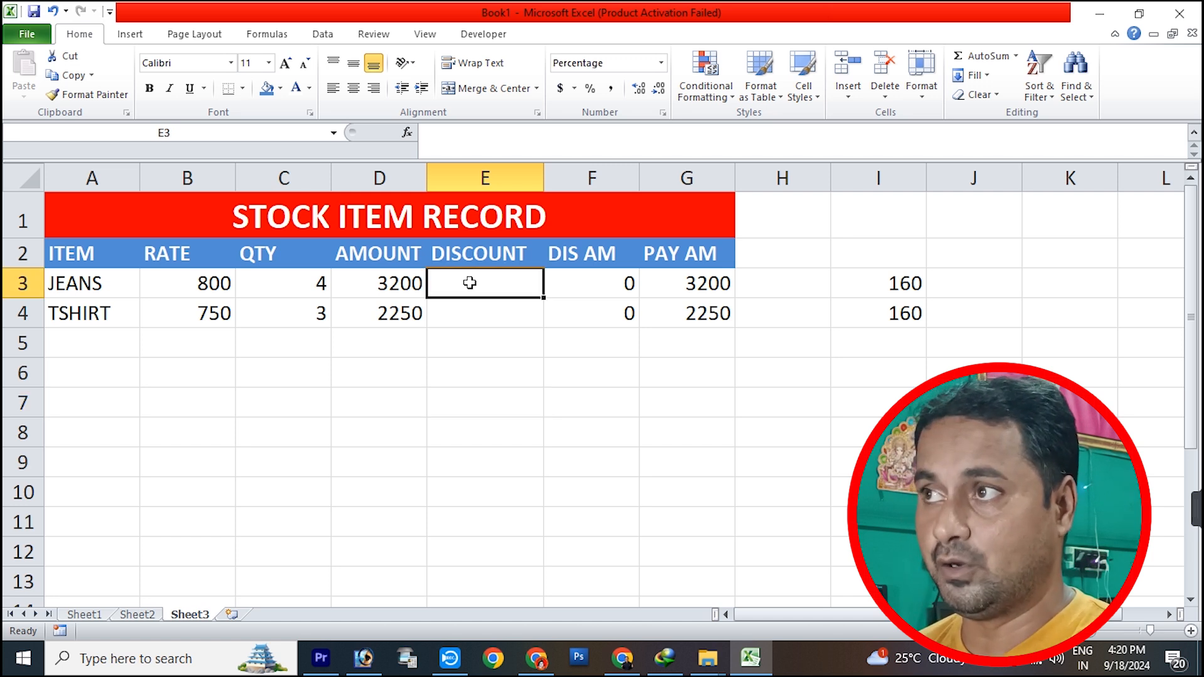
Step: Enter the first discount condition in row 8: 1000 in H8, < in I8 and 0% in J8
click(775, 436)
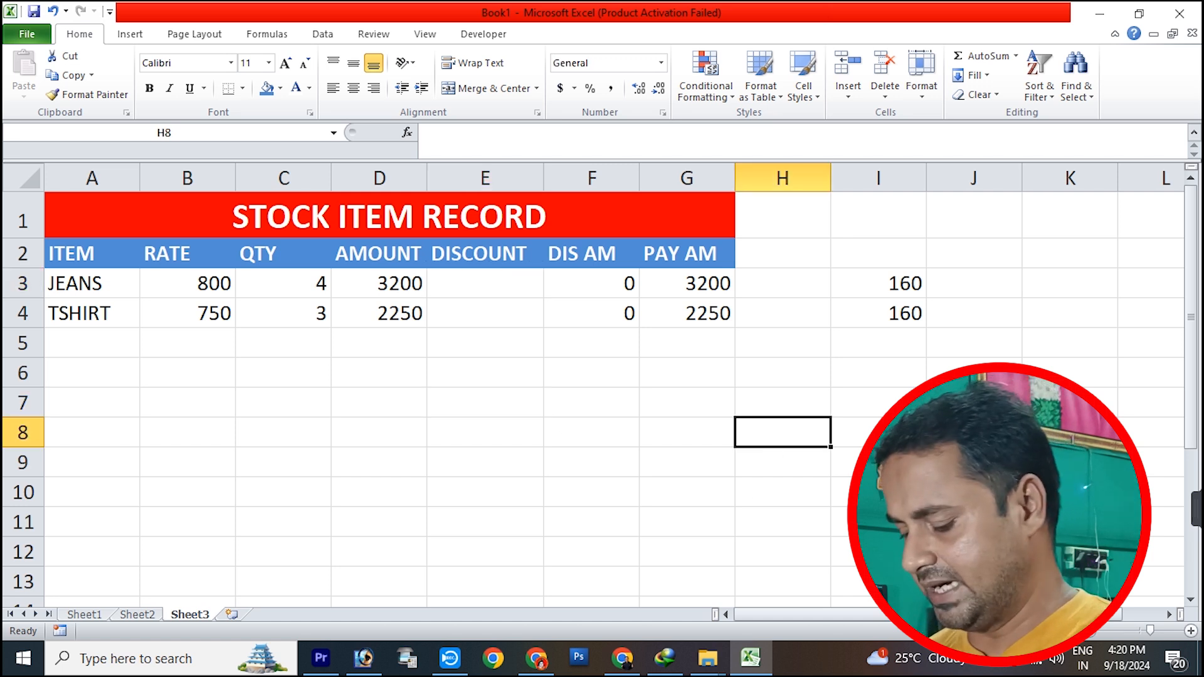
text(1)
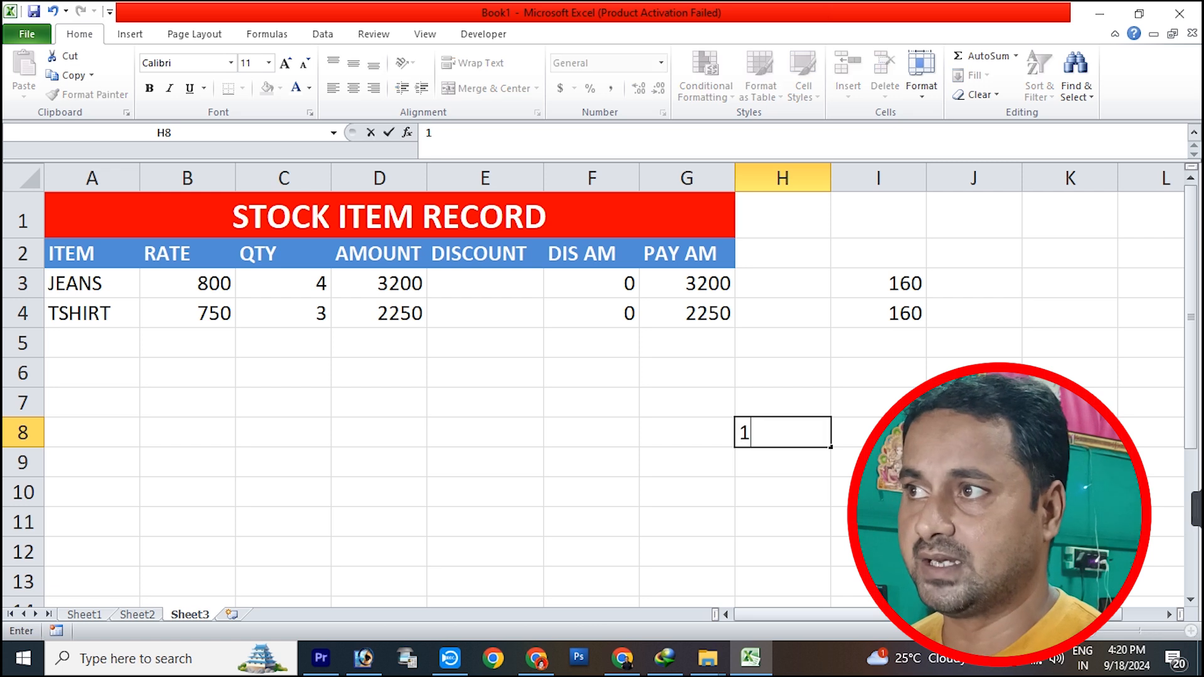
text(000)
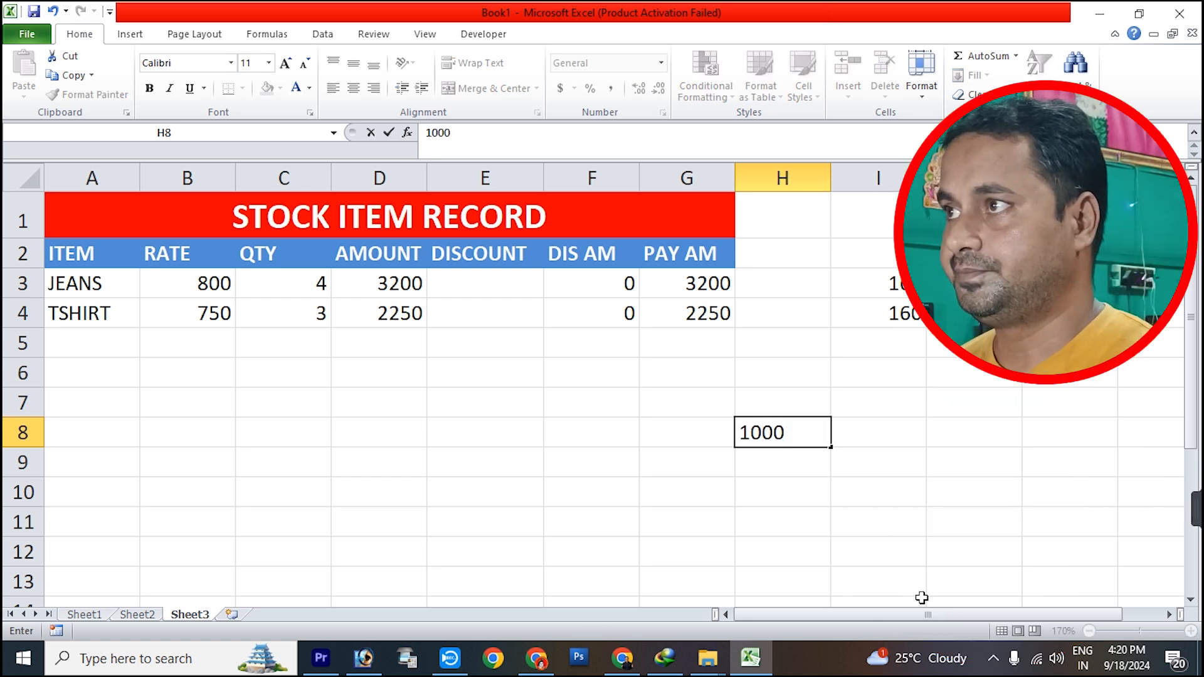
key(Tab)
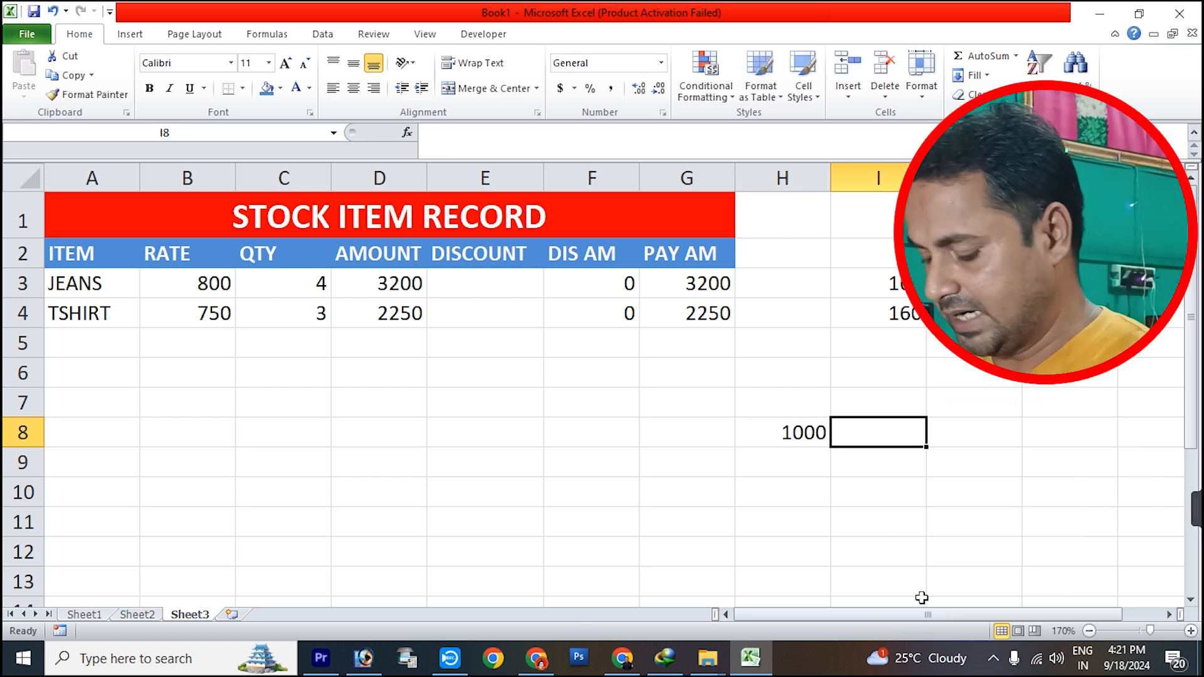
text(<)
key(Tab)
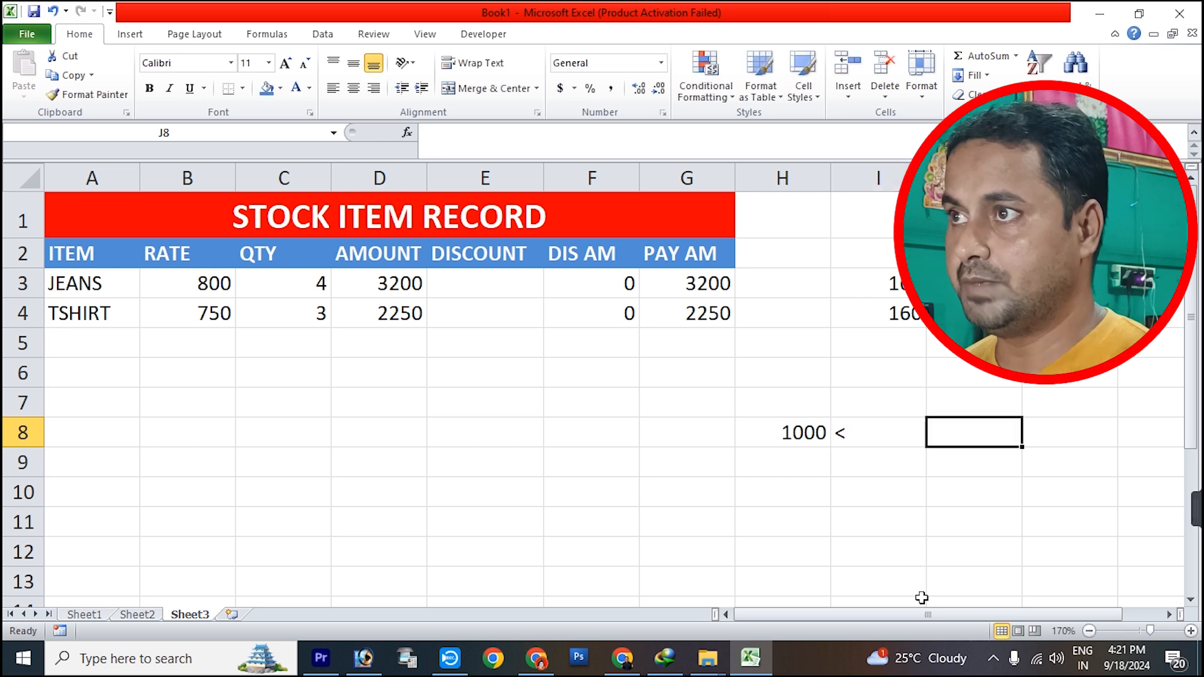
text(0%)
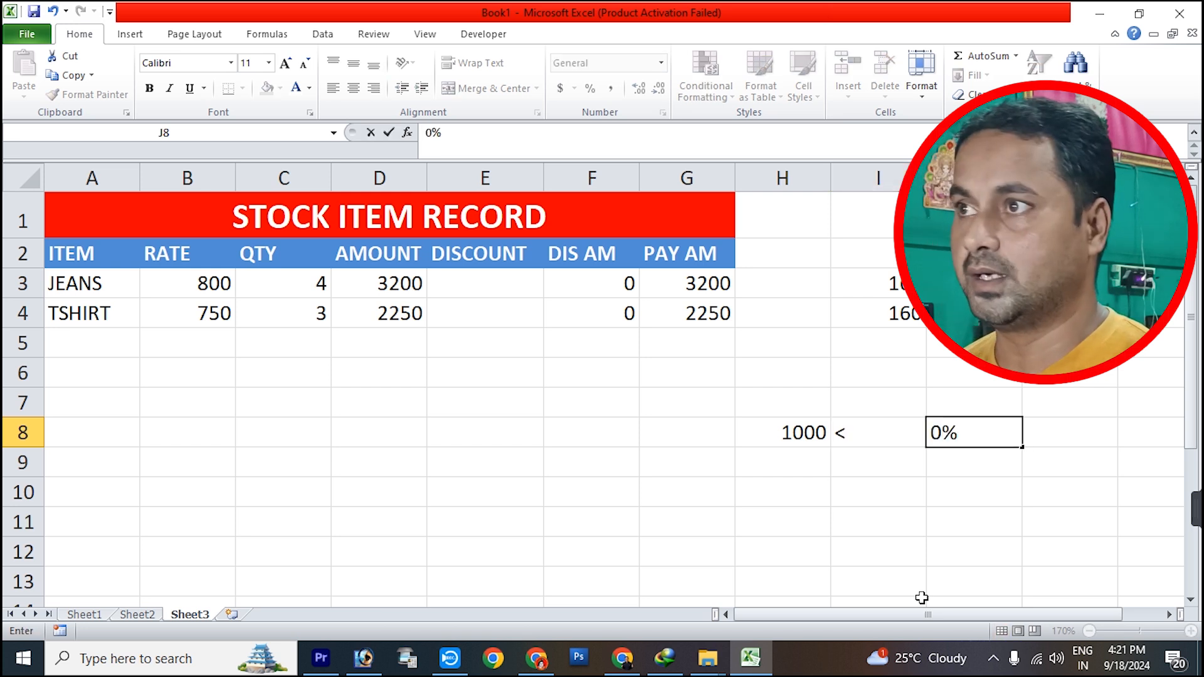
key(Return)
Step: Enter the second discount condition in row 9: 5000 in H9, < in I9 and 2% in J9
key(Left)
key(Left)
text(500)
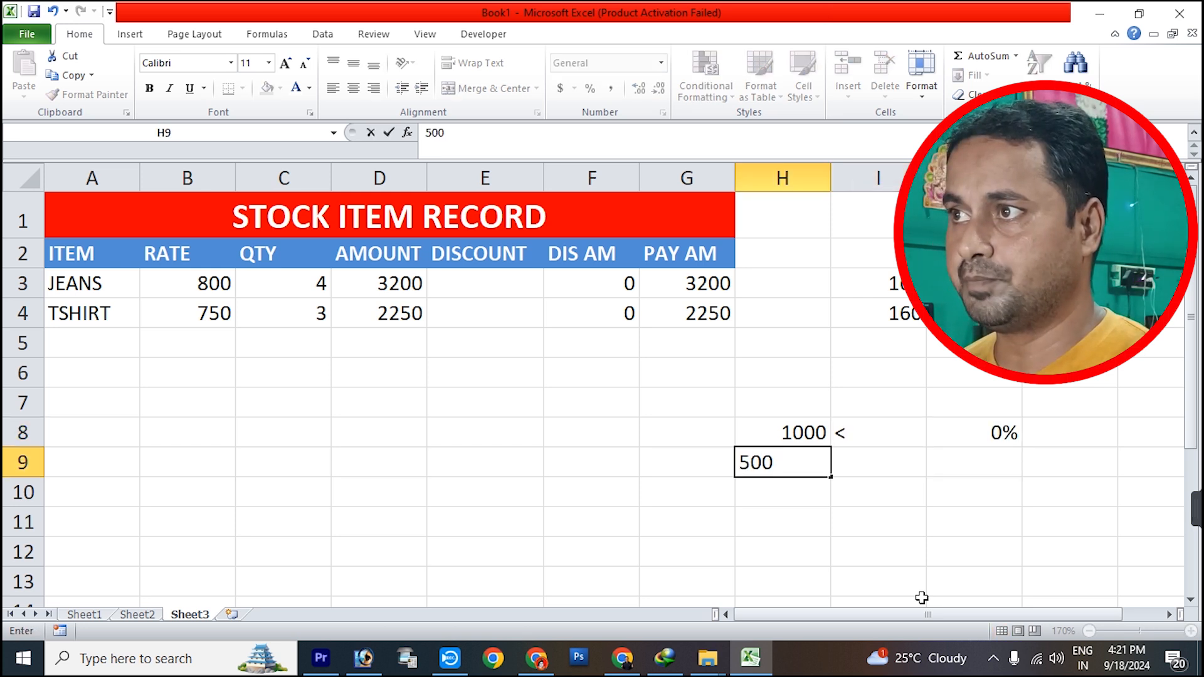
key(Tab)
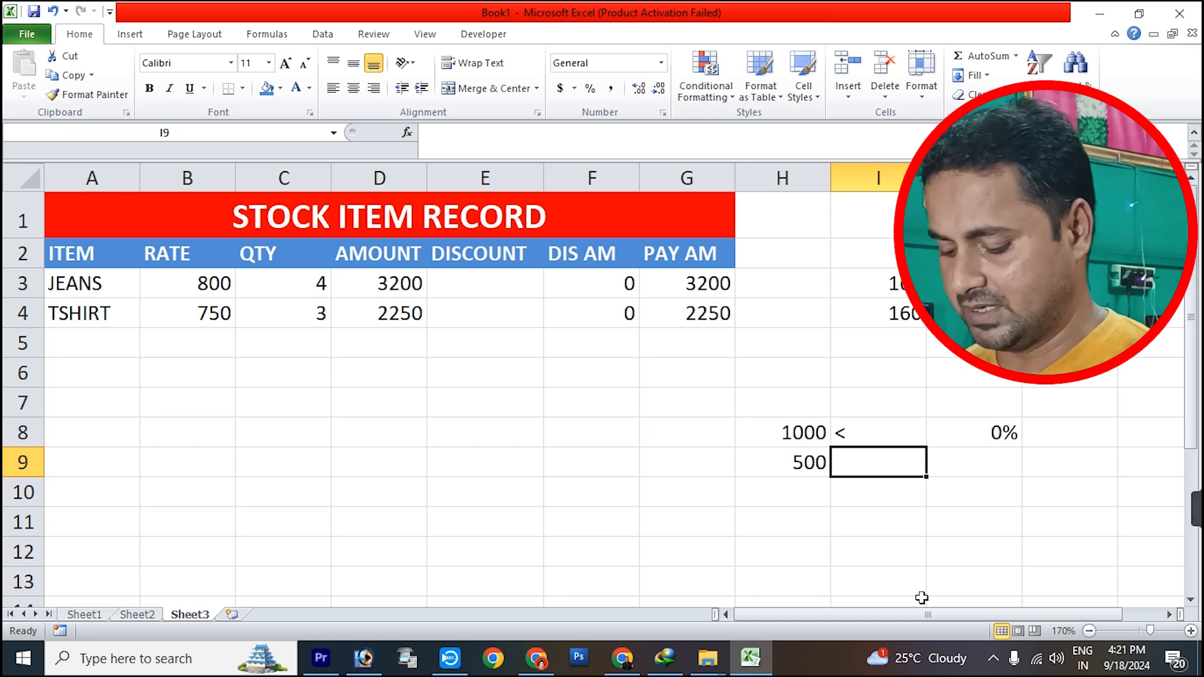
key(Left)
text(5000)
key(Tab)
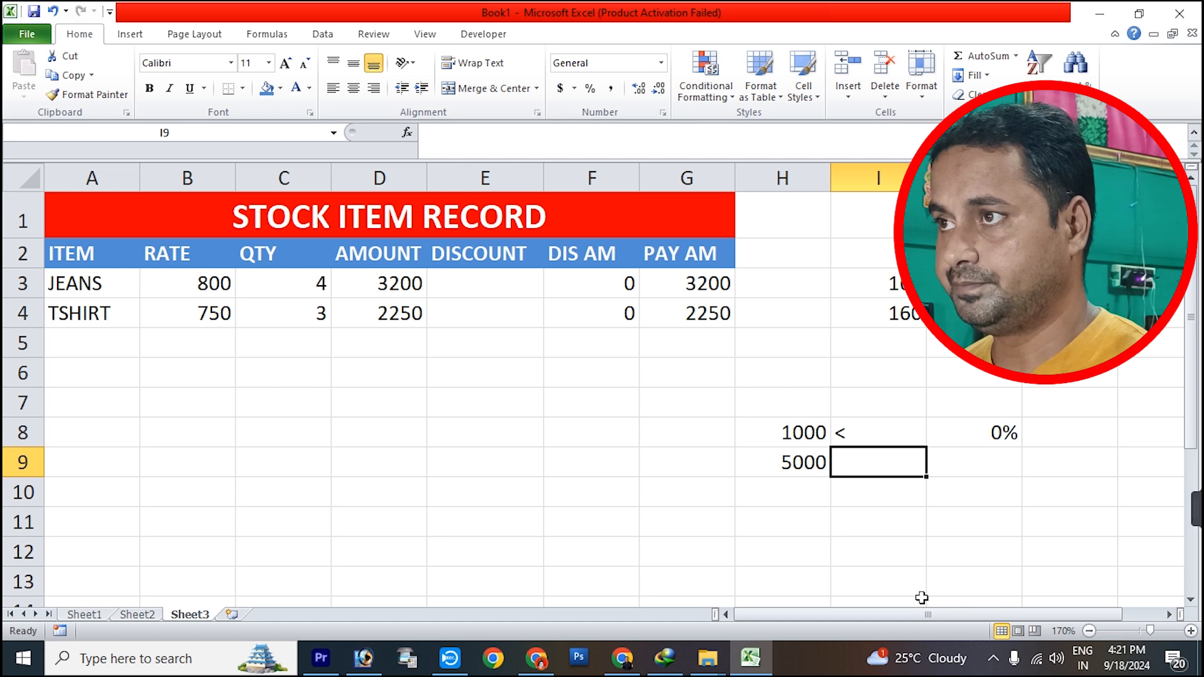
text(<=)
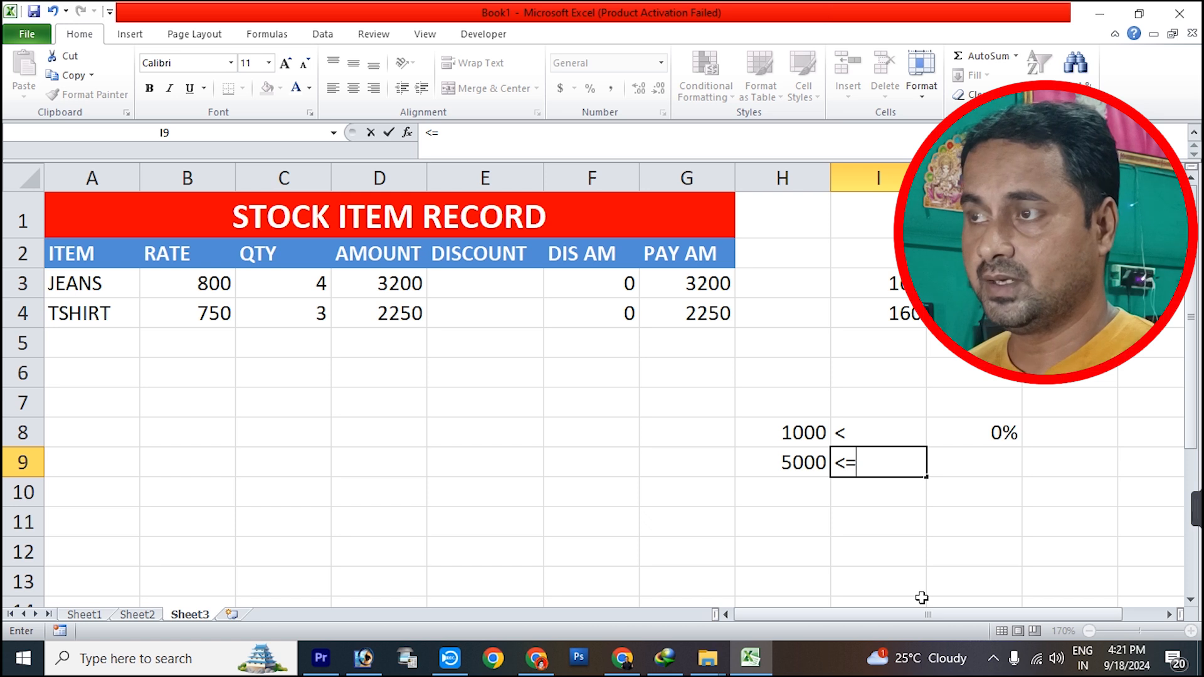
key(BackSpace)
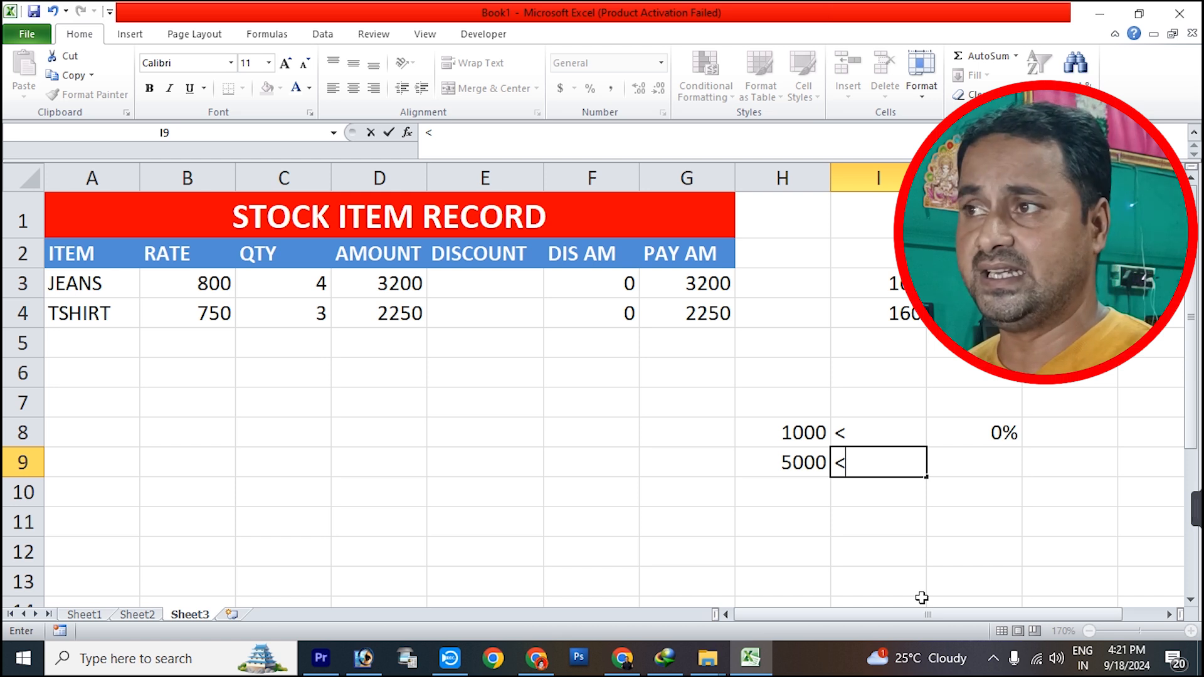
key(Tab)
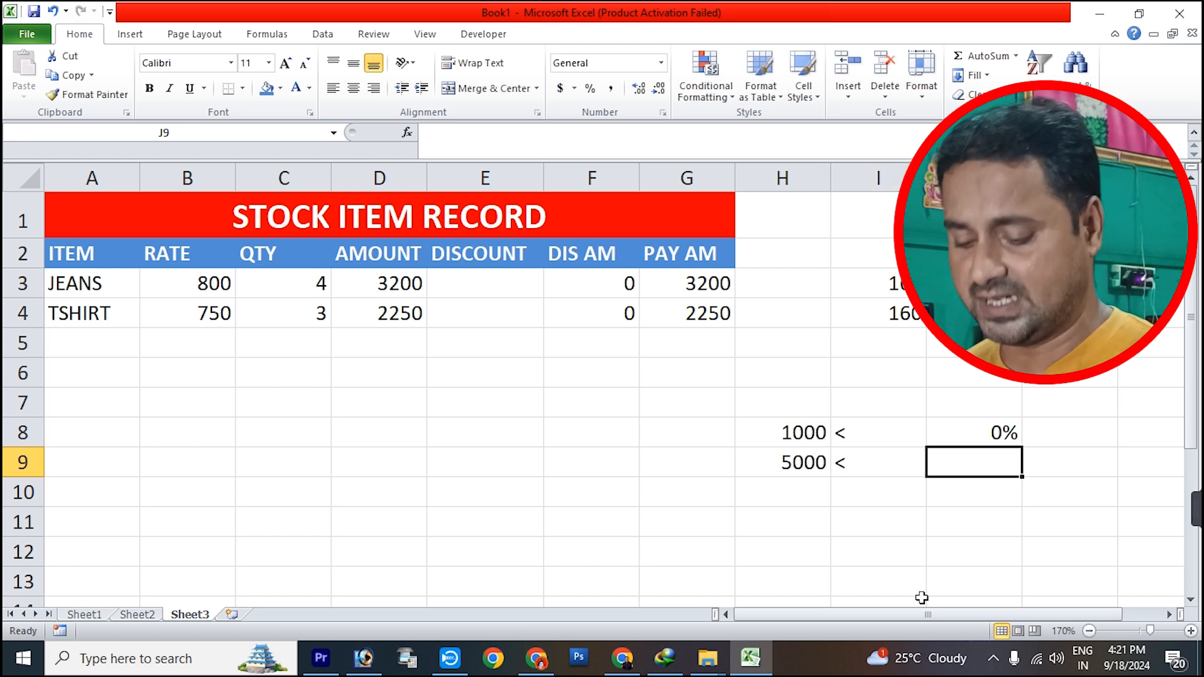
text(2%)
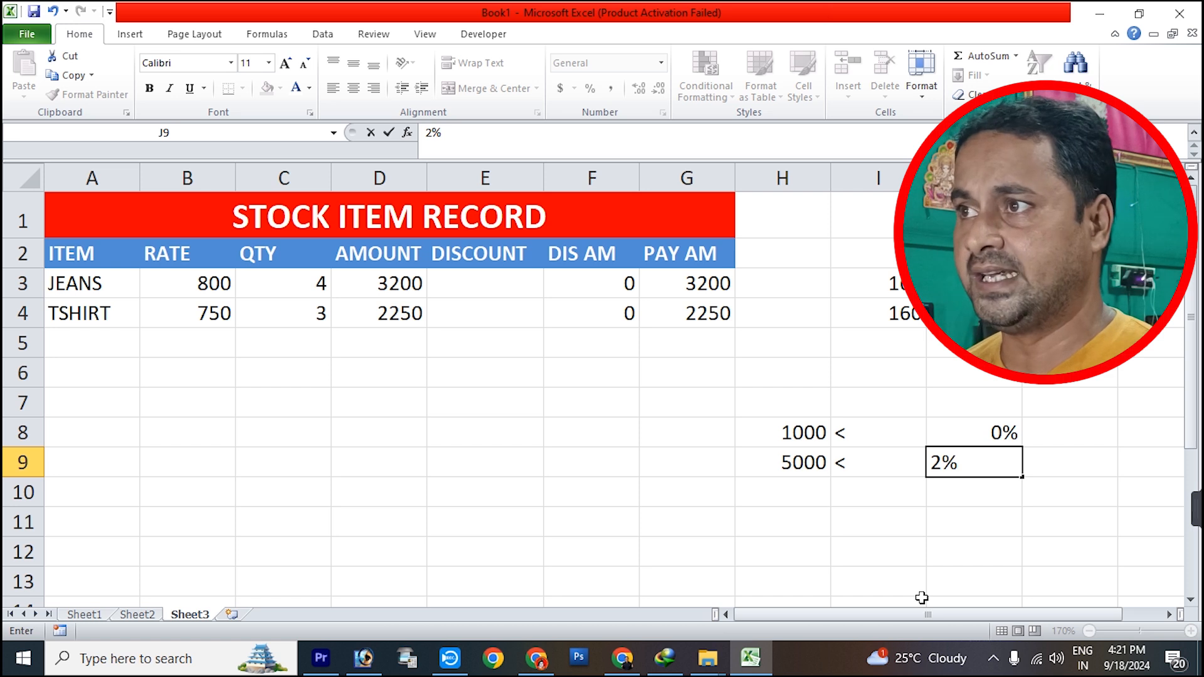
key(Return)
Step: Enter the third discount condition in row 10: 1000 in H10, < in I10 and 5% in J10
key(Left)
key(Left)
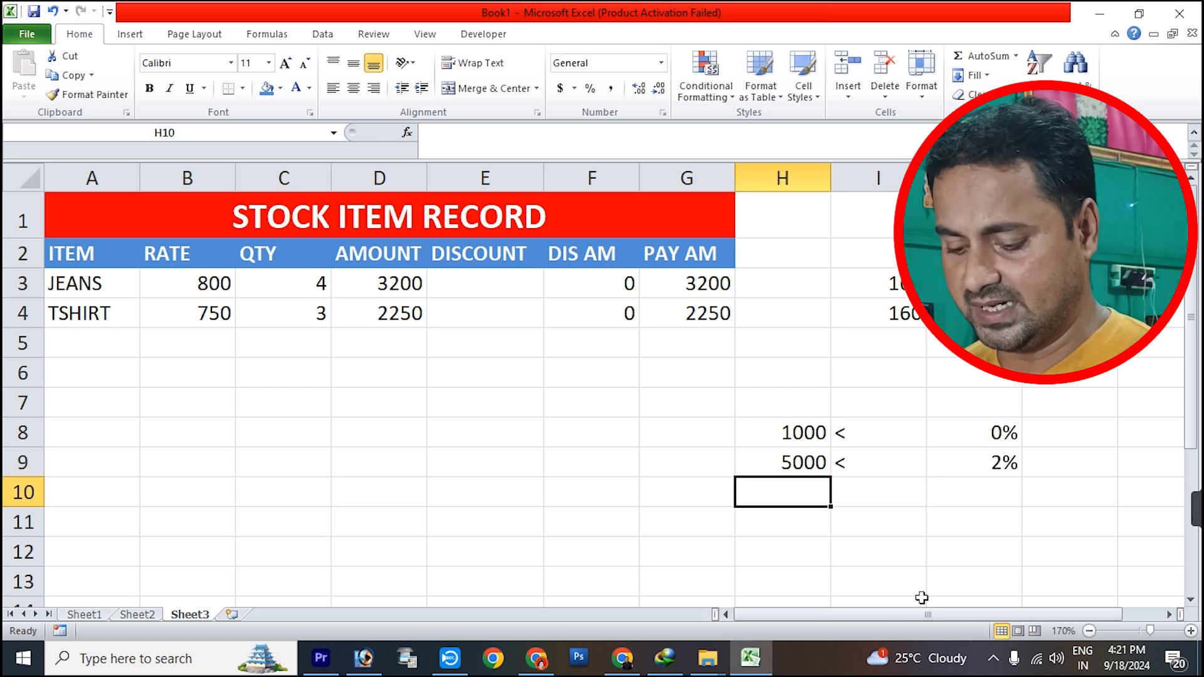
text(1000)
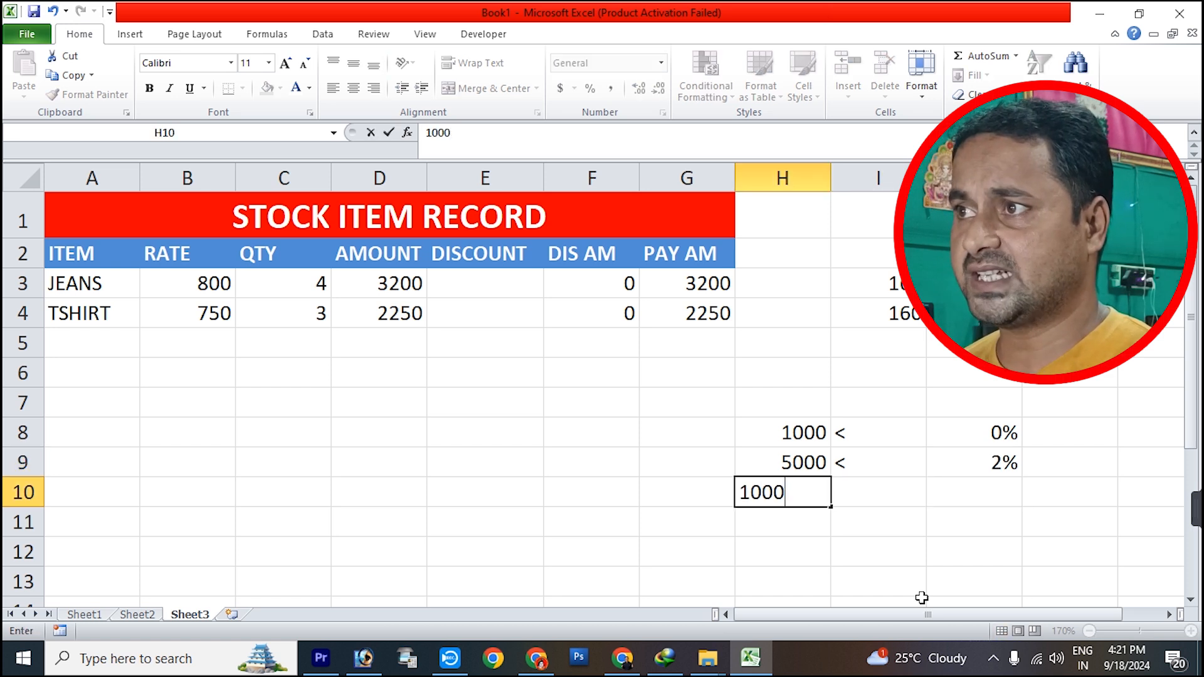
key(Tab)
text(<)
key(Tab)
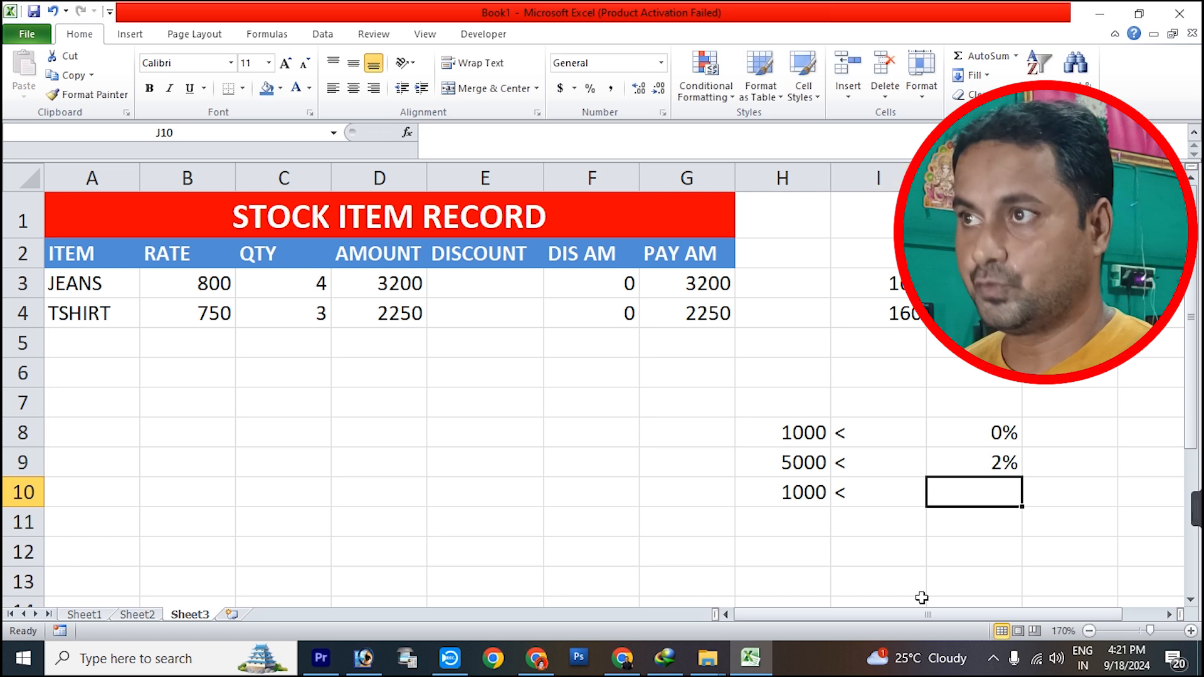
text(5%)
key(Return)
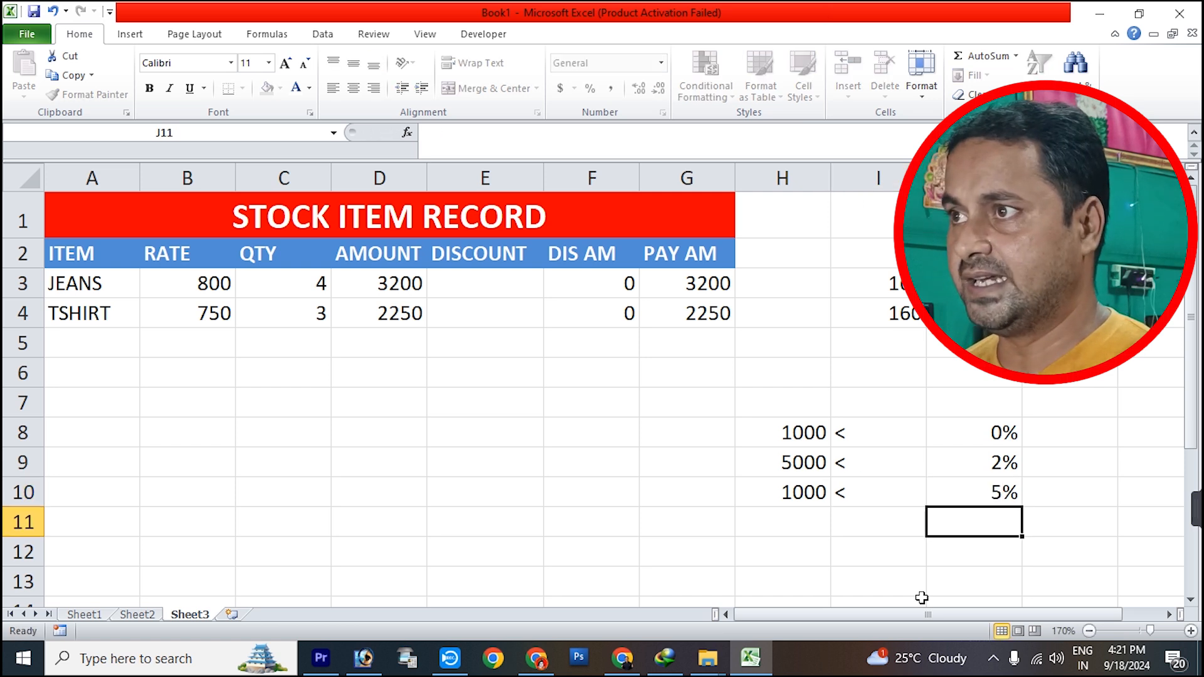
Step: Correct the third condition's amount in H10 to 10000
key(Left)
key(Left)
key(Up)
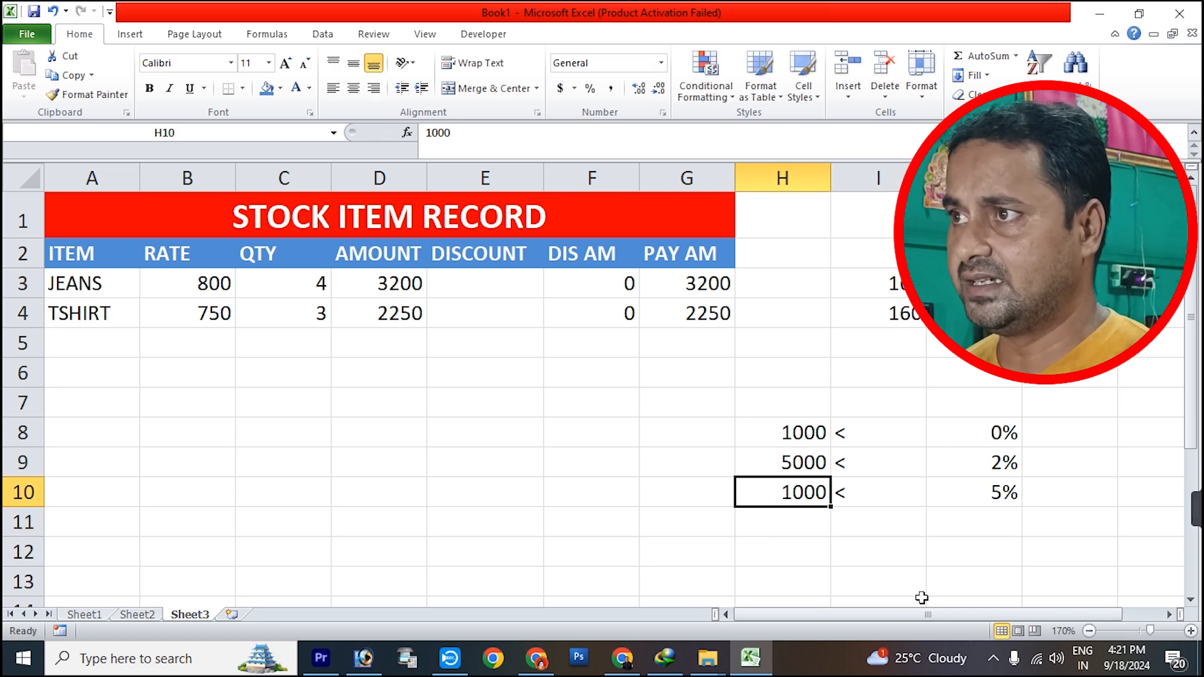
text(10000)
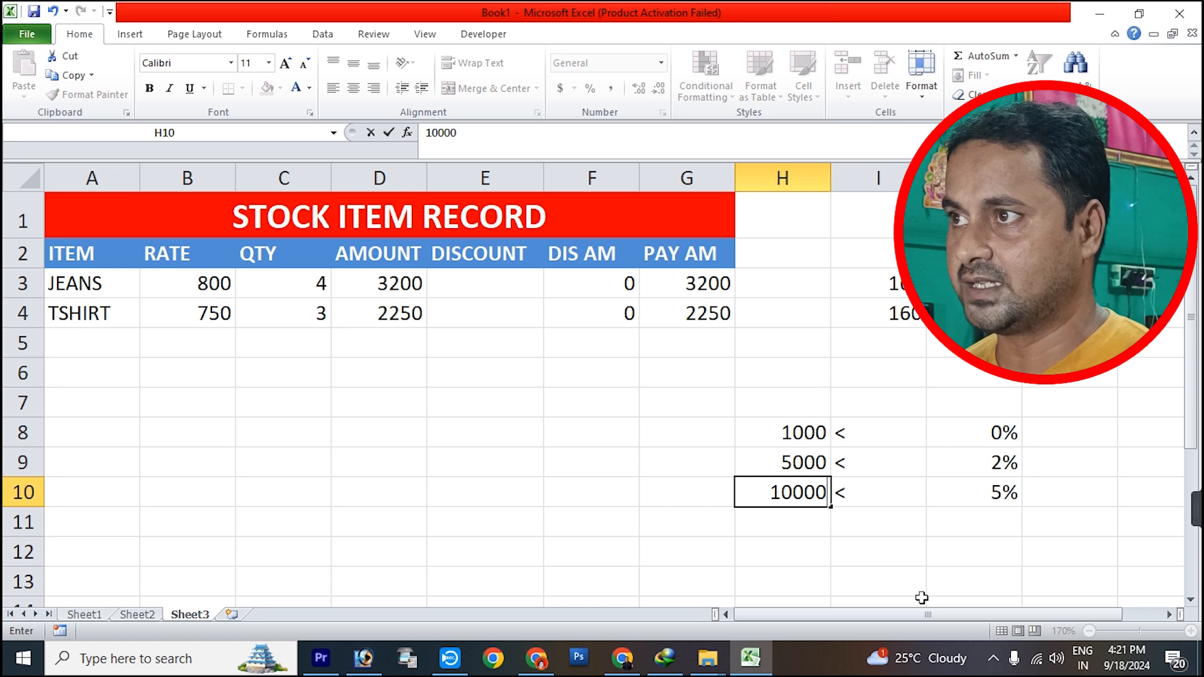
key(Return)
Step: Enter the fourth discount condition in row 11: 10000 in H11, >= in I11 and 10% in J11
text(10000)
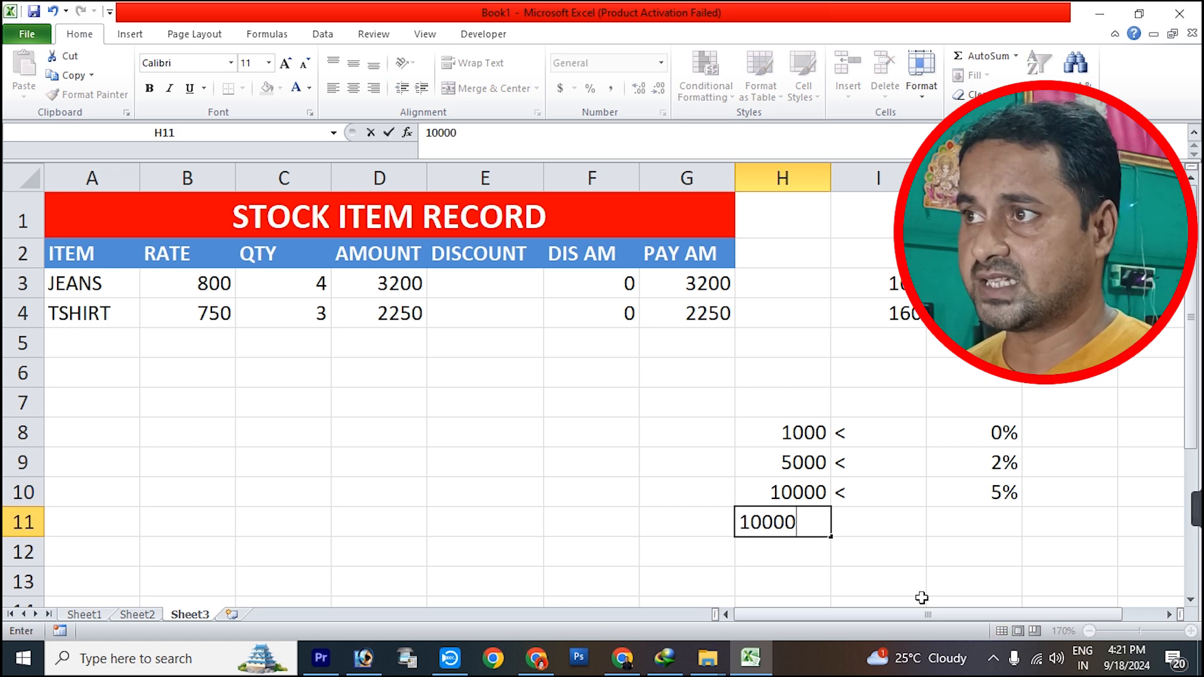
key(Tab)
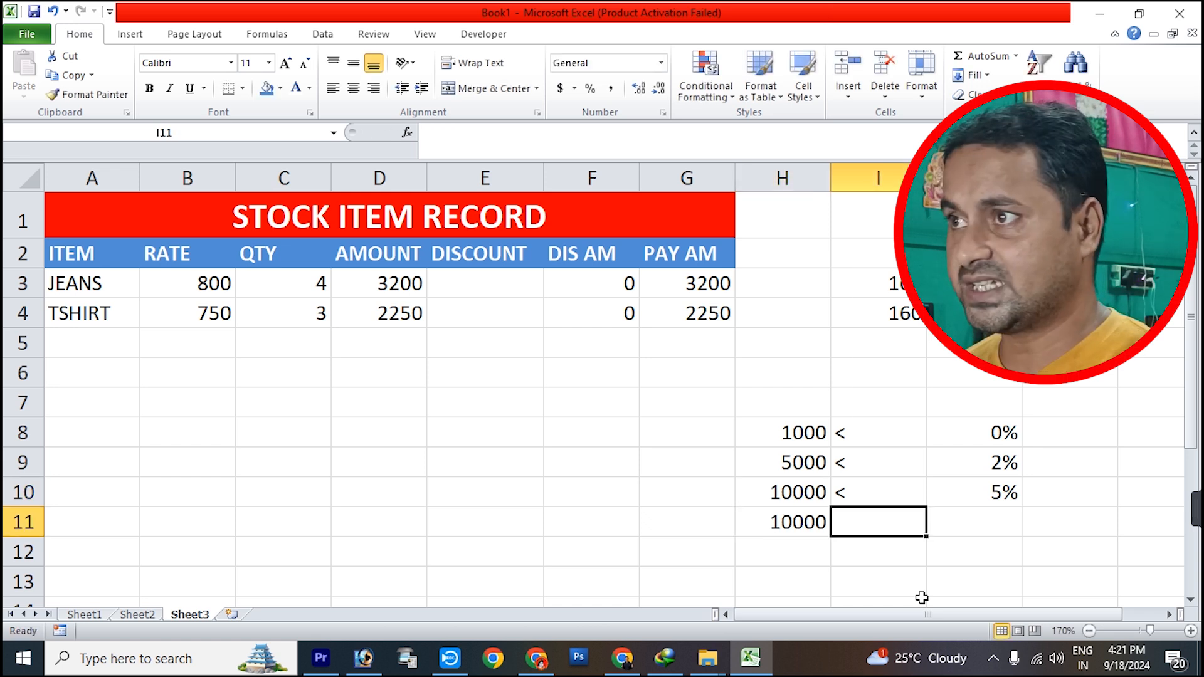
text(>=)
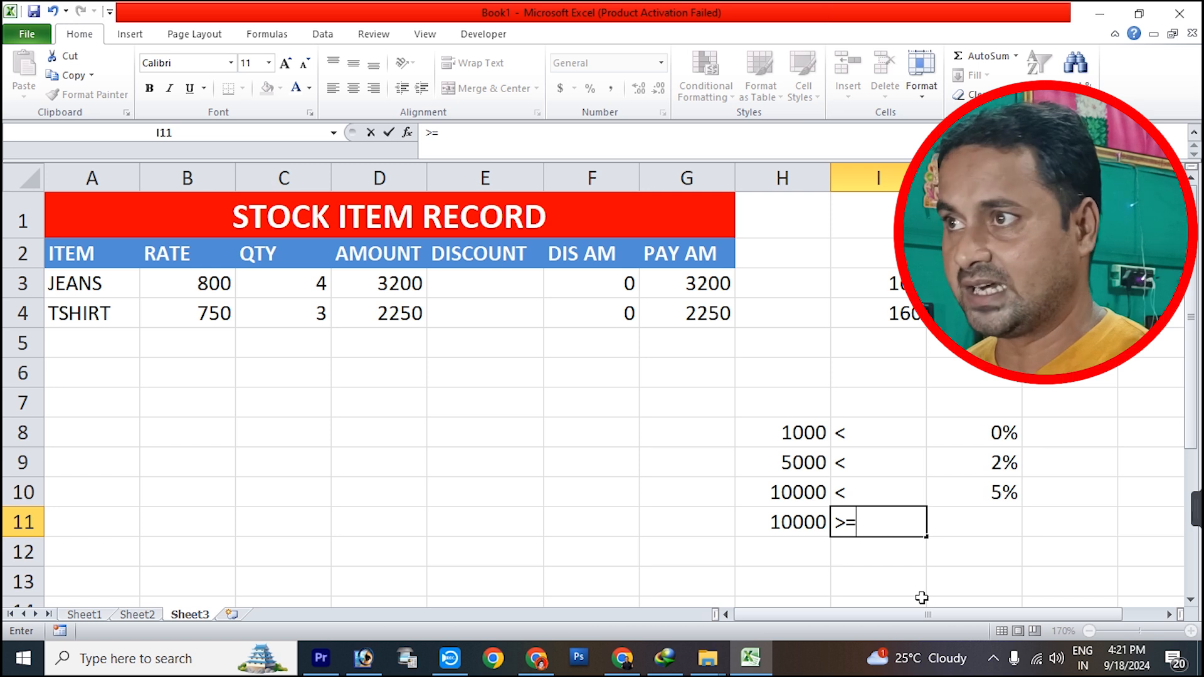
key(Tab)
text(10)
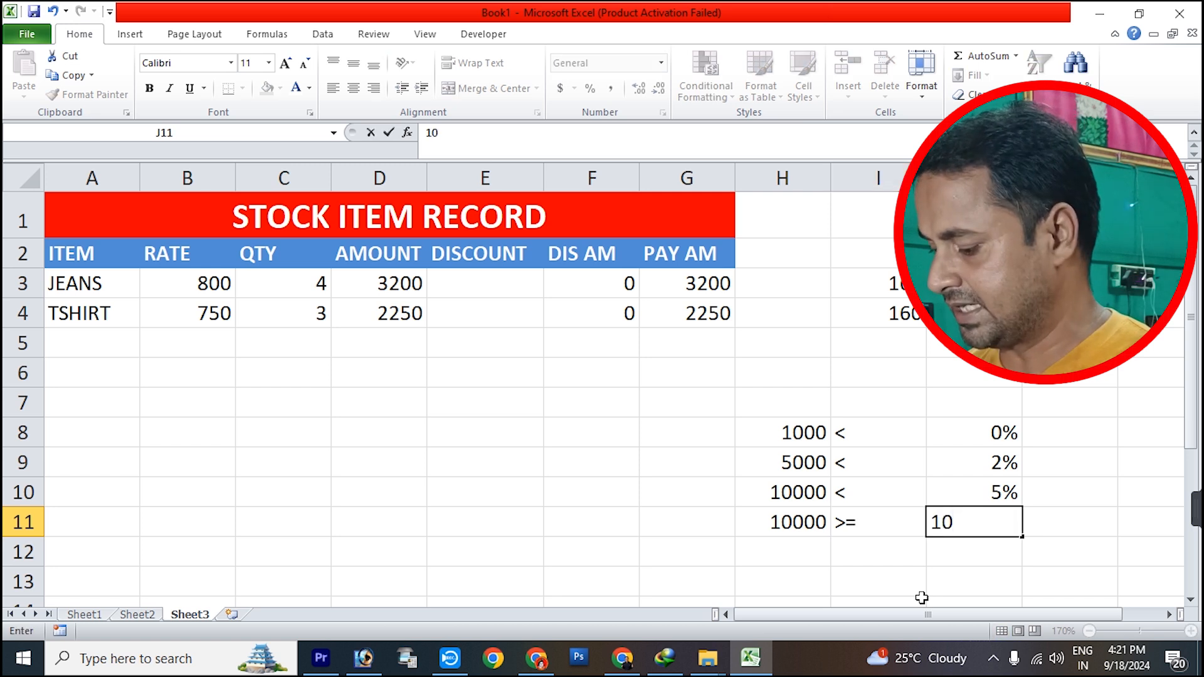
text(%)
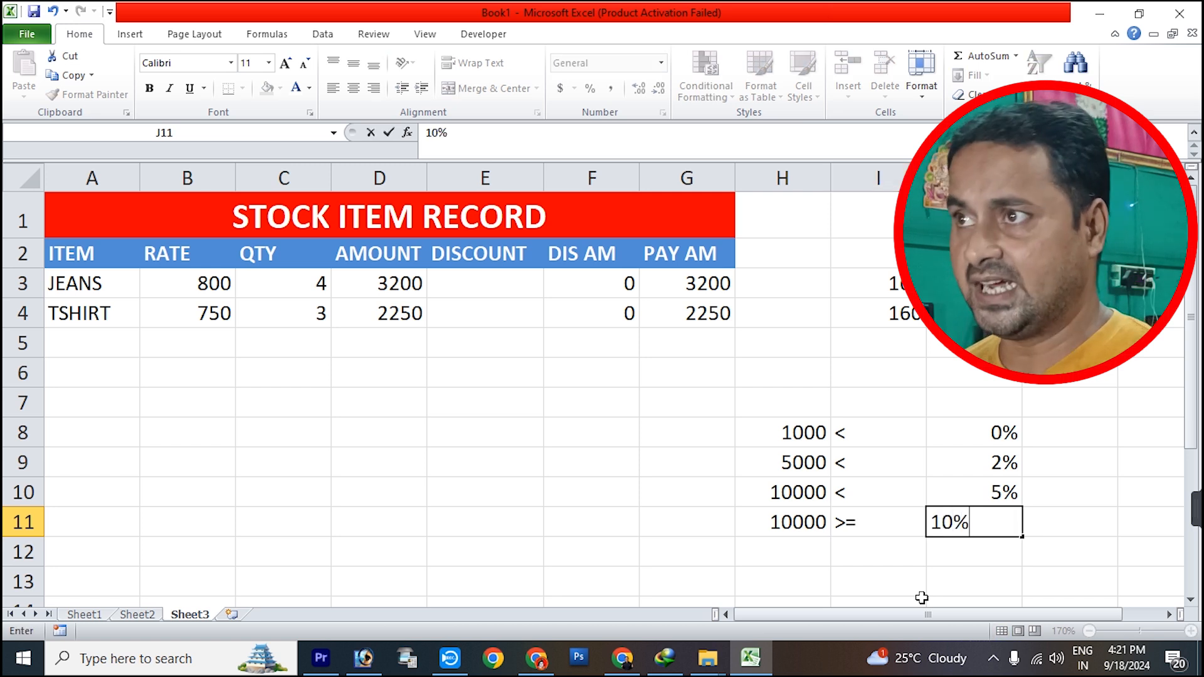
key(Return)
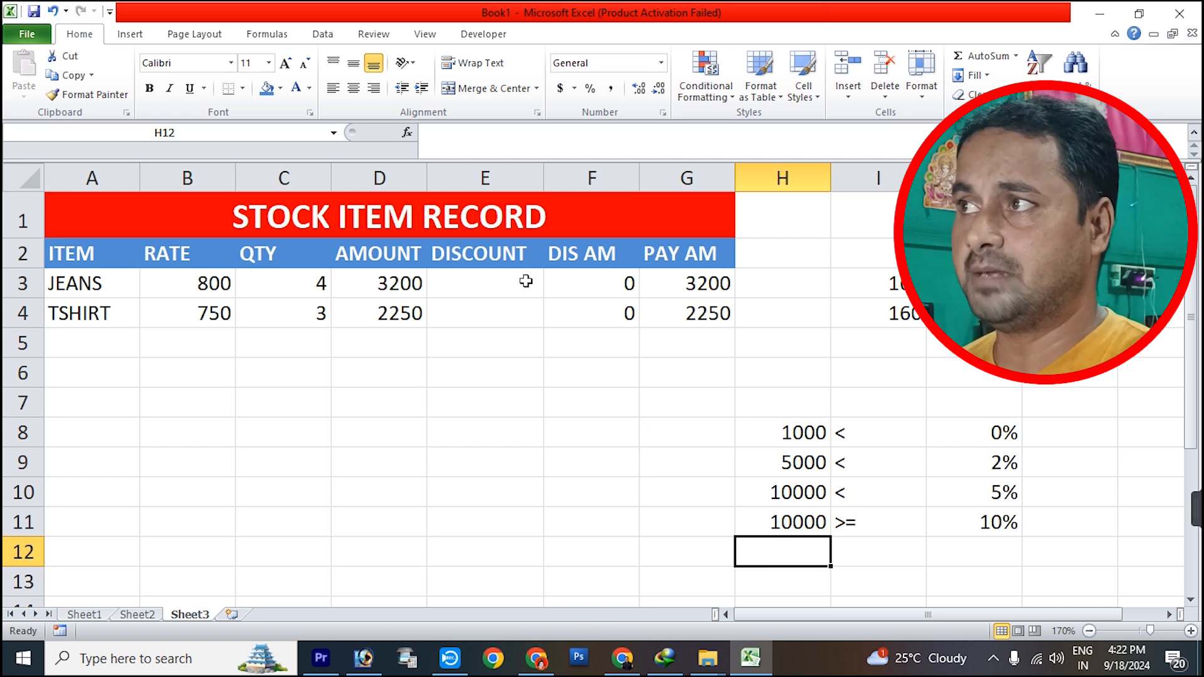
Step: Start an IF formula in the JEANS discount cell E3, with amount cell D3 as the tested reference
click(500, 278)
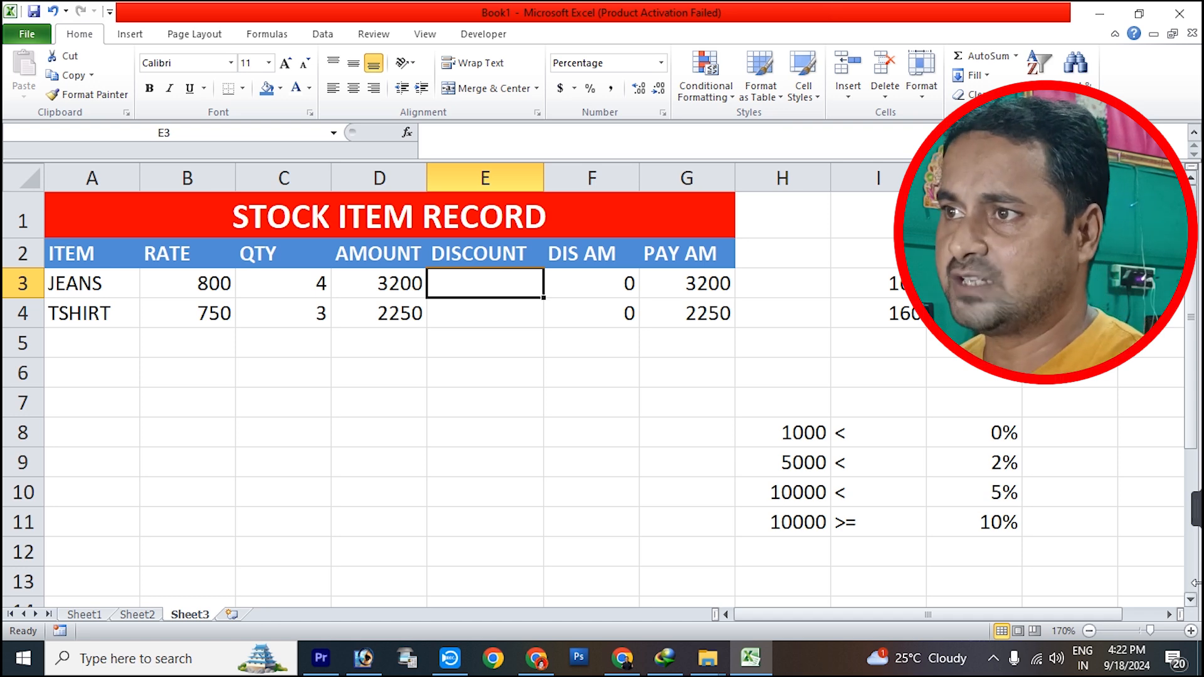
click(1191, 631)
click(1191, 631)
click(1191, 631)
click(1191, 631)
click(1191, 631)
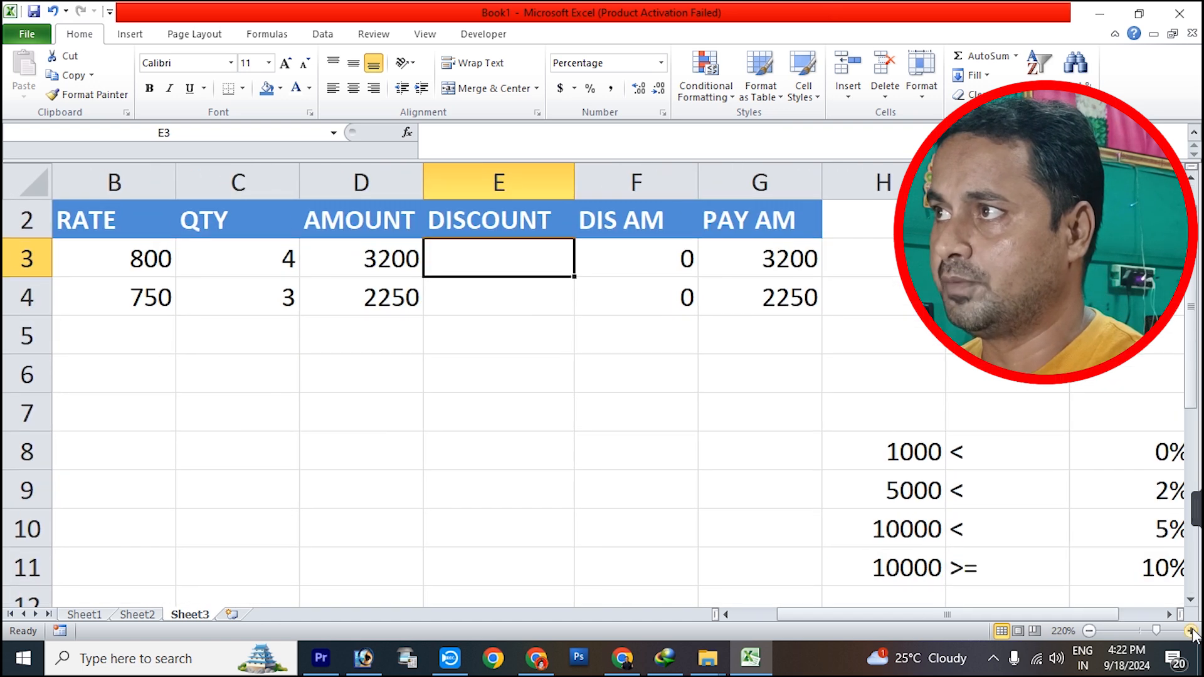
click(1191, 631)
drag(872, 615, 830, 614)
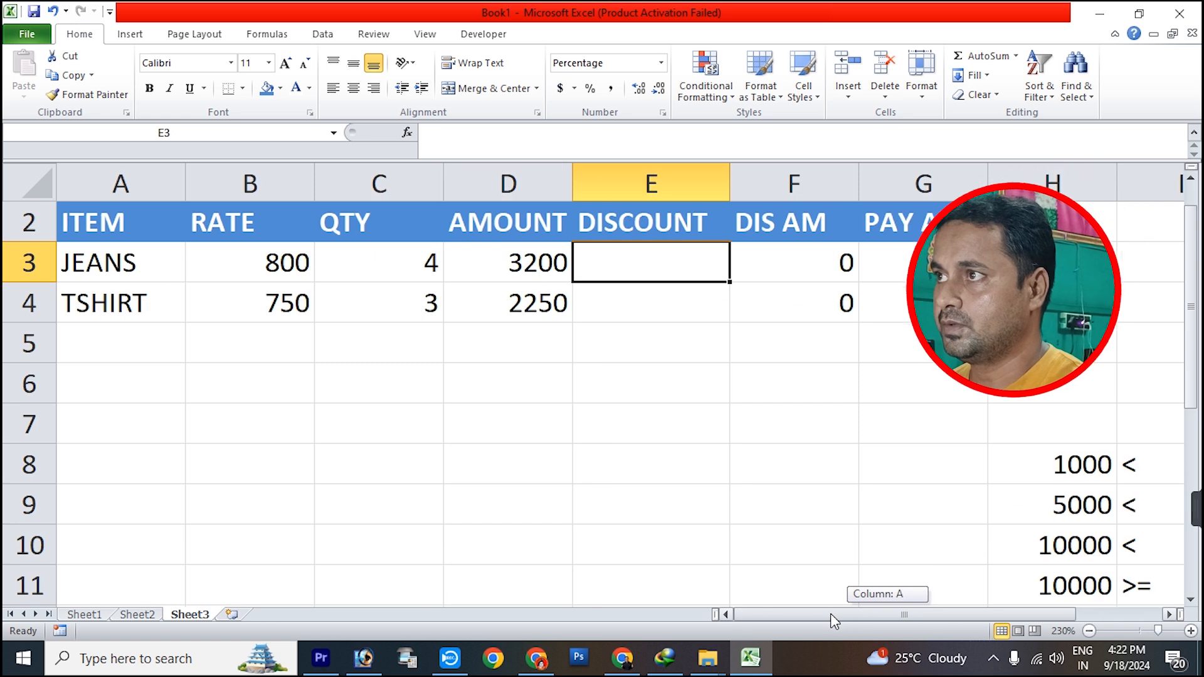
text(=IF)
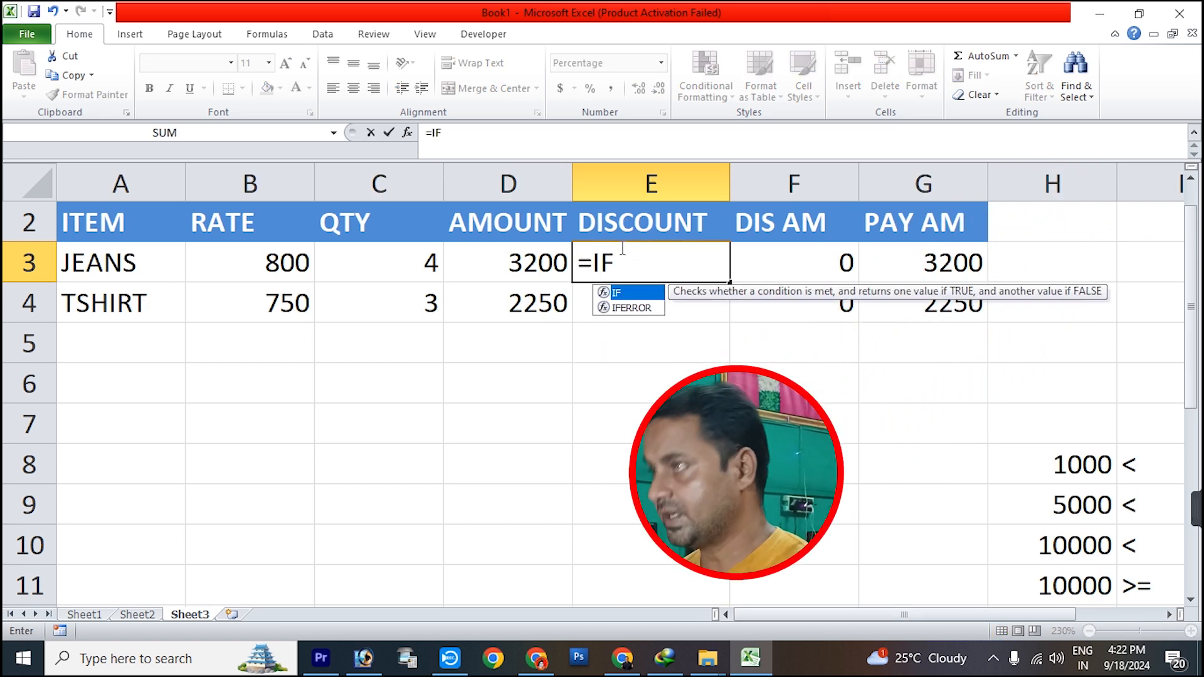
text(()
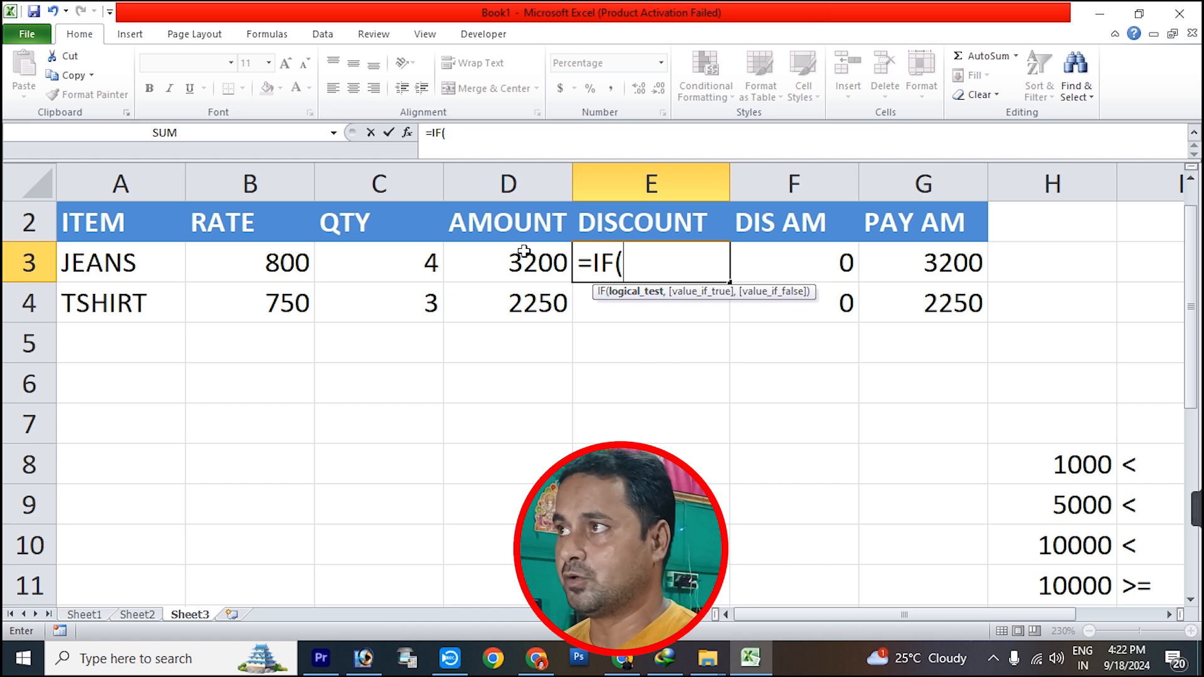
text(D2)
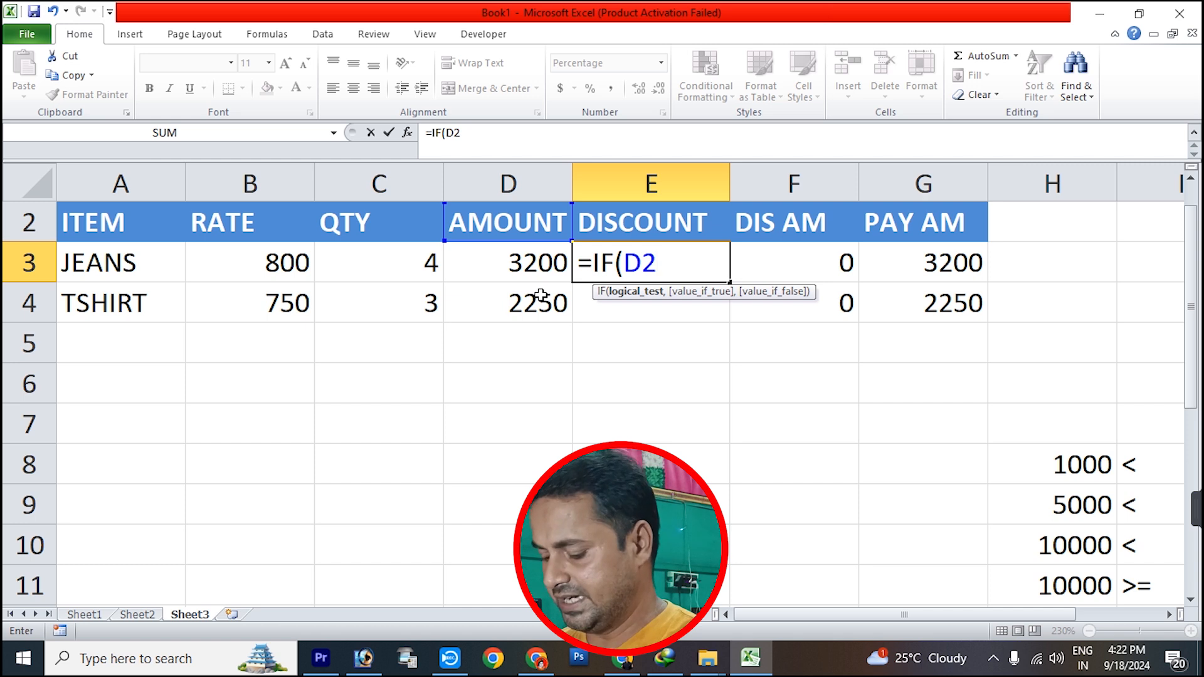
key(BackSpace)
text(3)
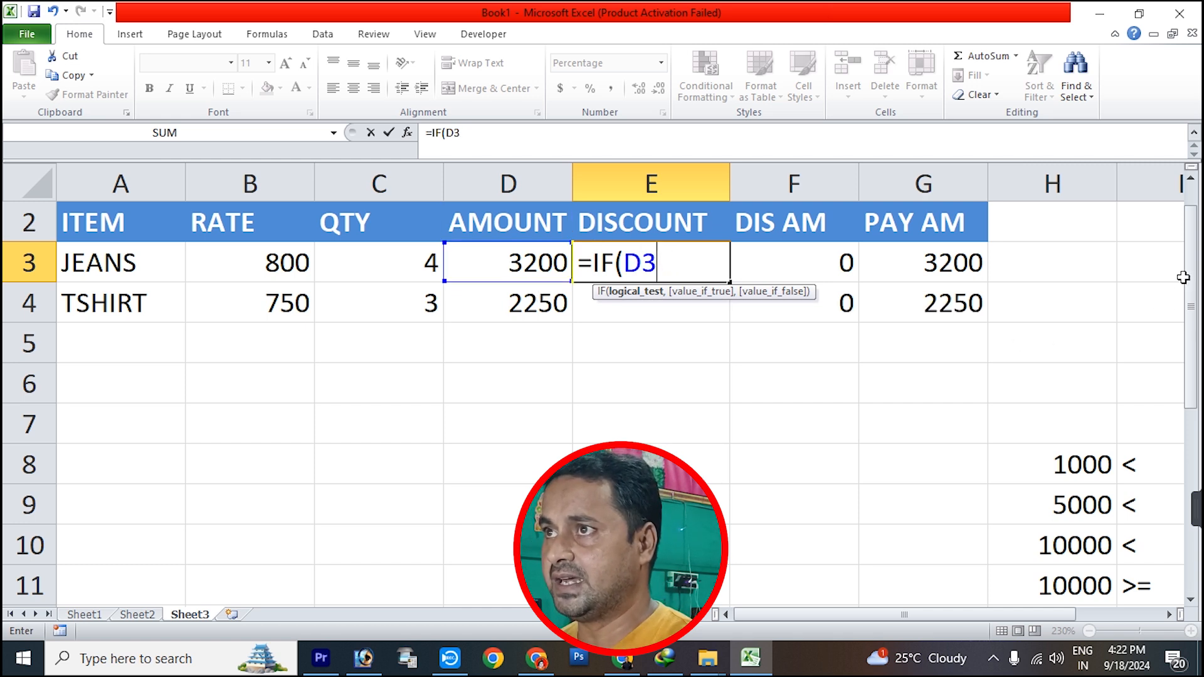
drag(1194, 247, 1194, 227)
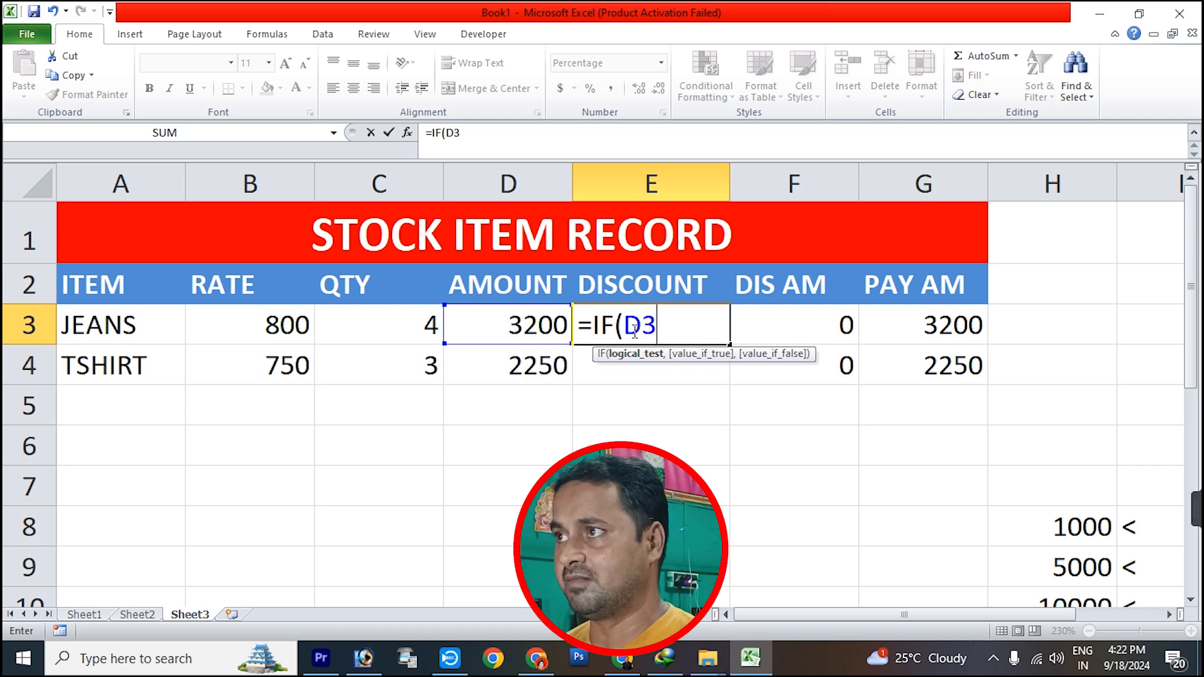
Step: Continue the E3 formula so its first test is D3<1000 with "0%" as the value if true
text(<)
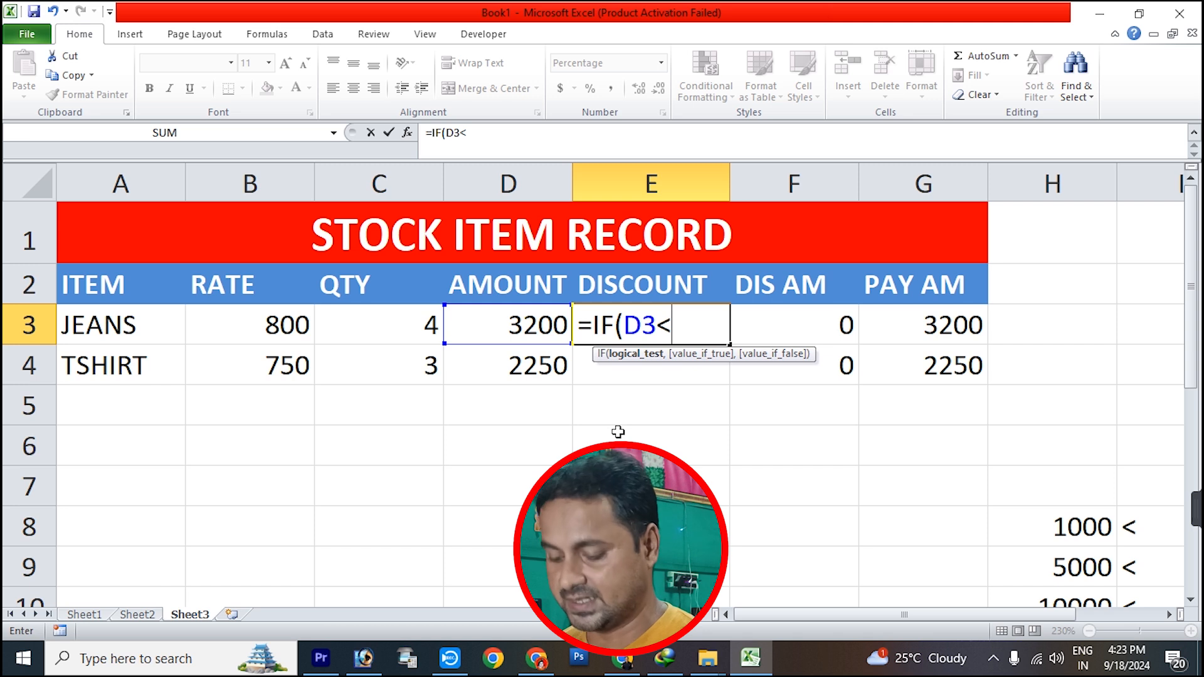
text(1000)
text(,)
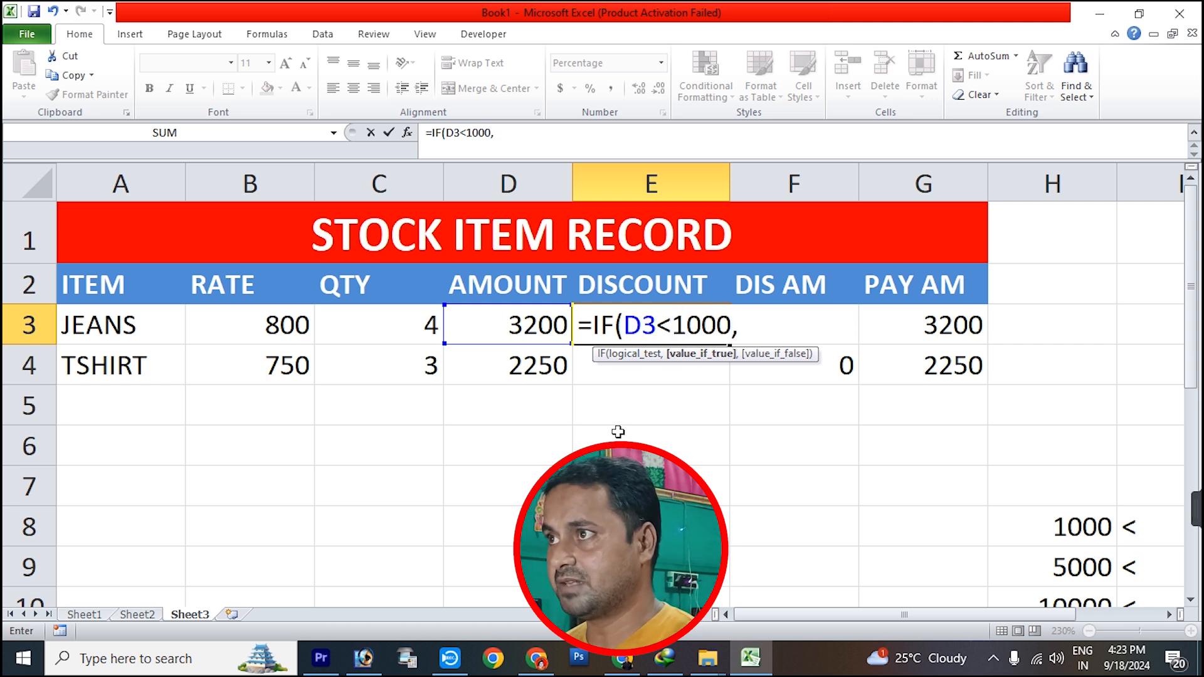
text(")
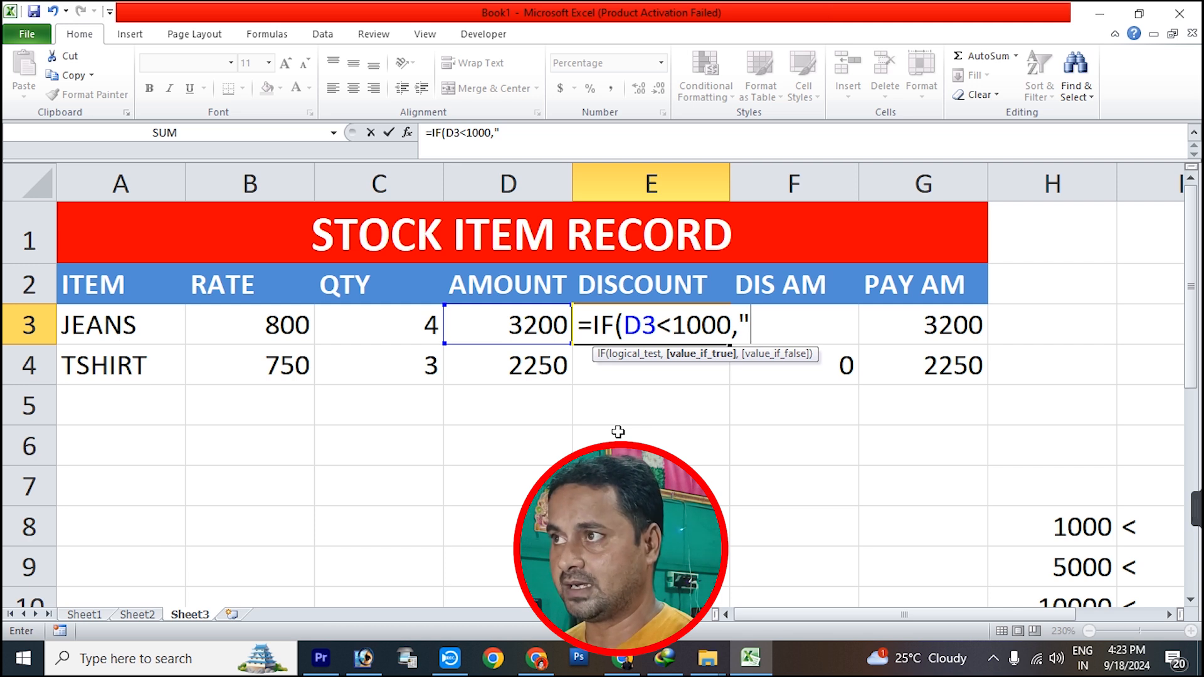
text(0)
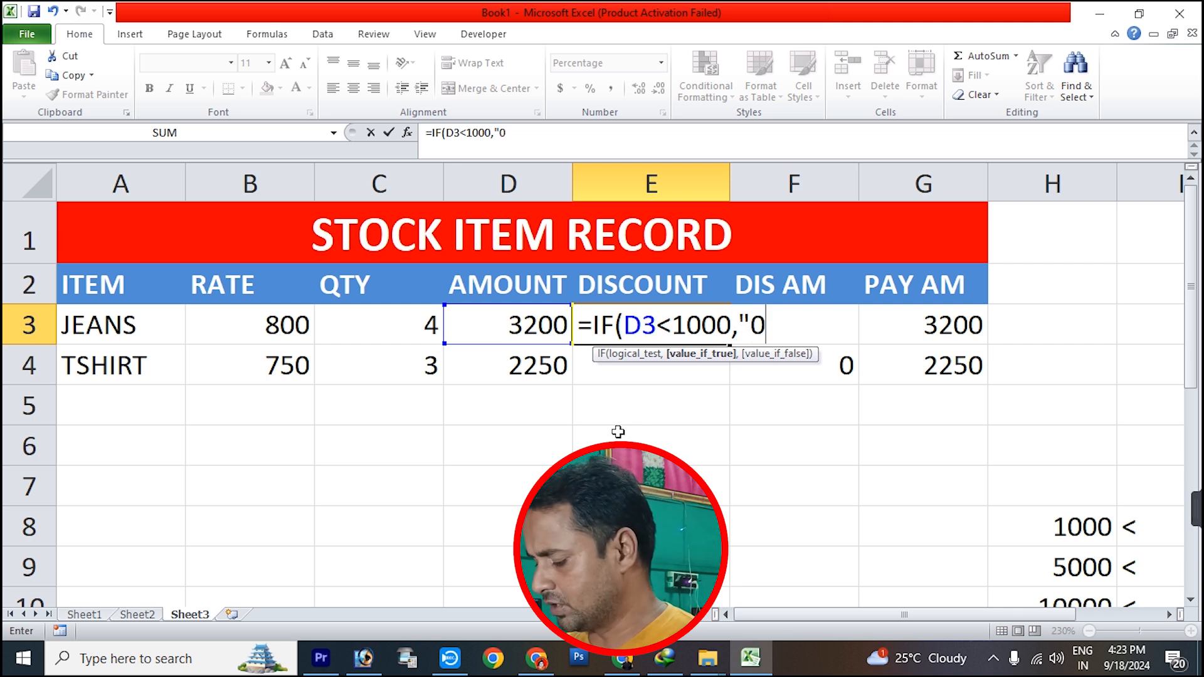
text(%)
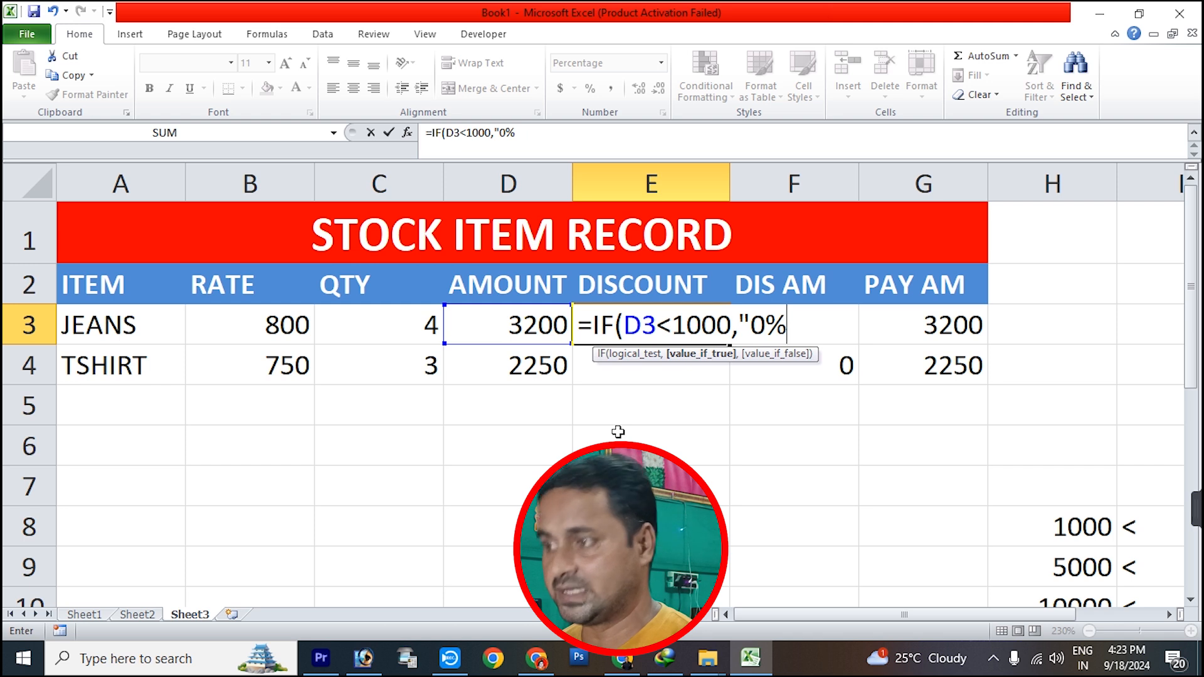
text(")
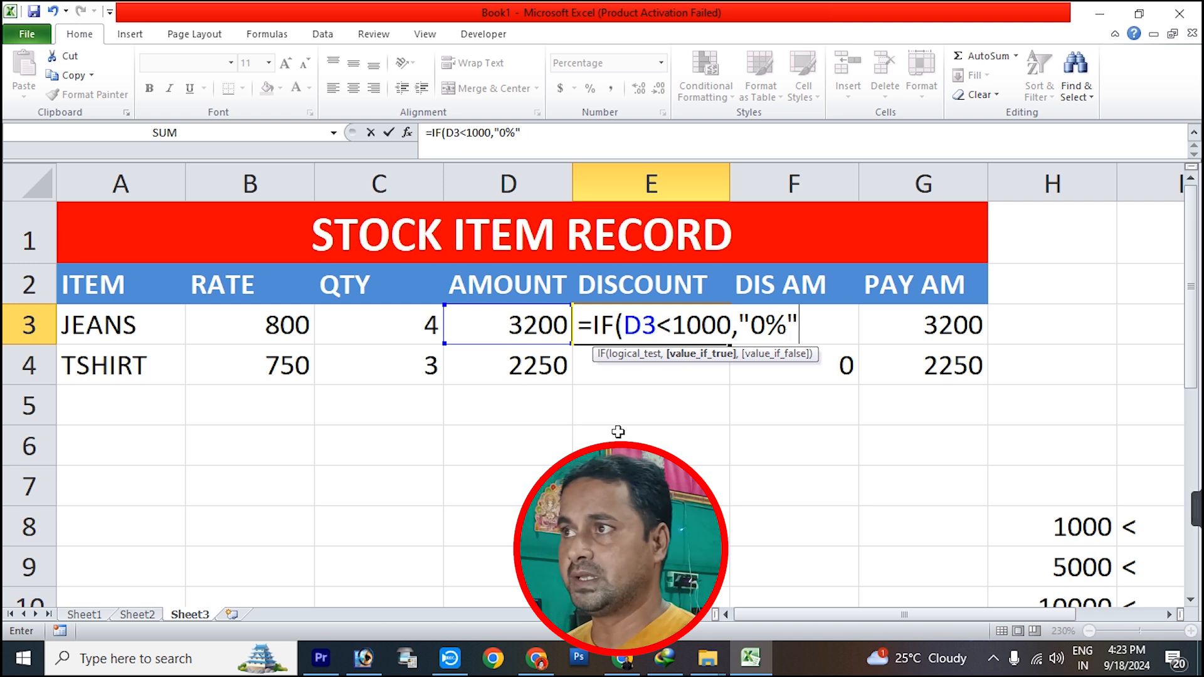
text(,)
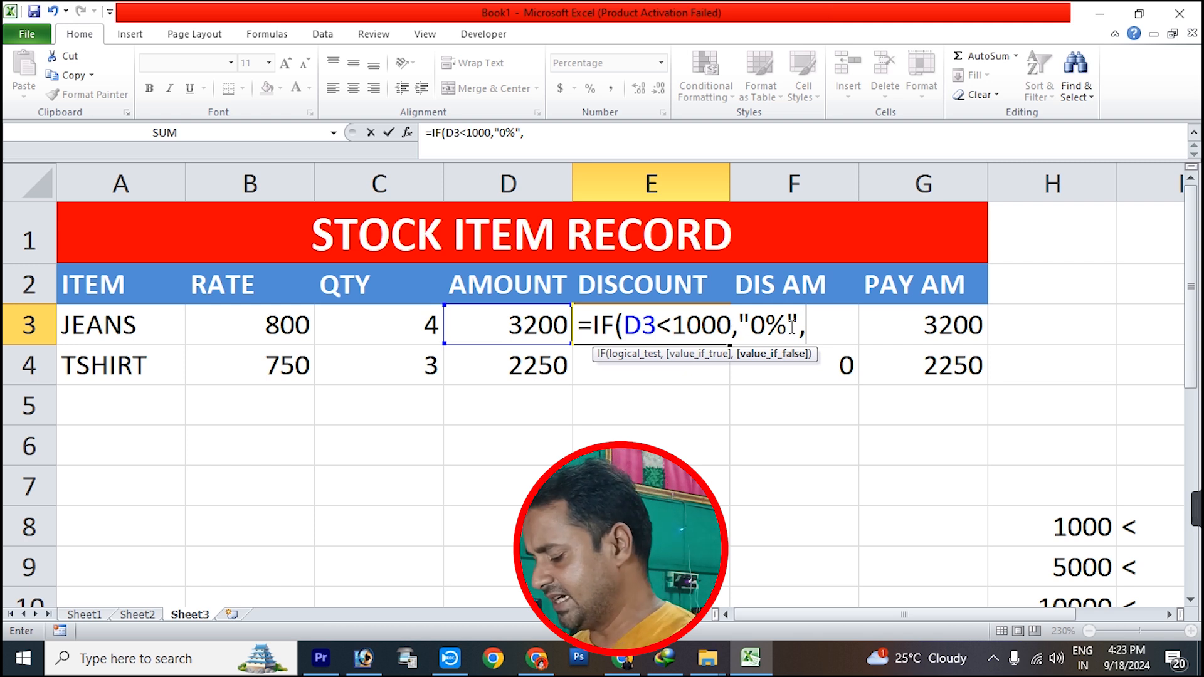
Step: Nest a second IF in the E3 formula that tests D3<5000 and returns "2%" if true
text(IF()
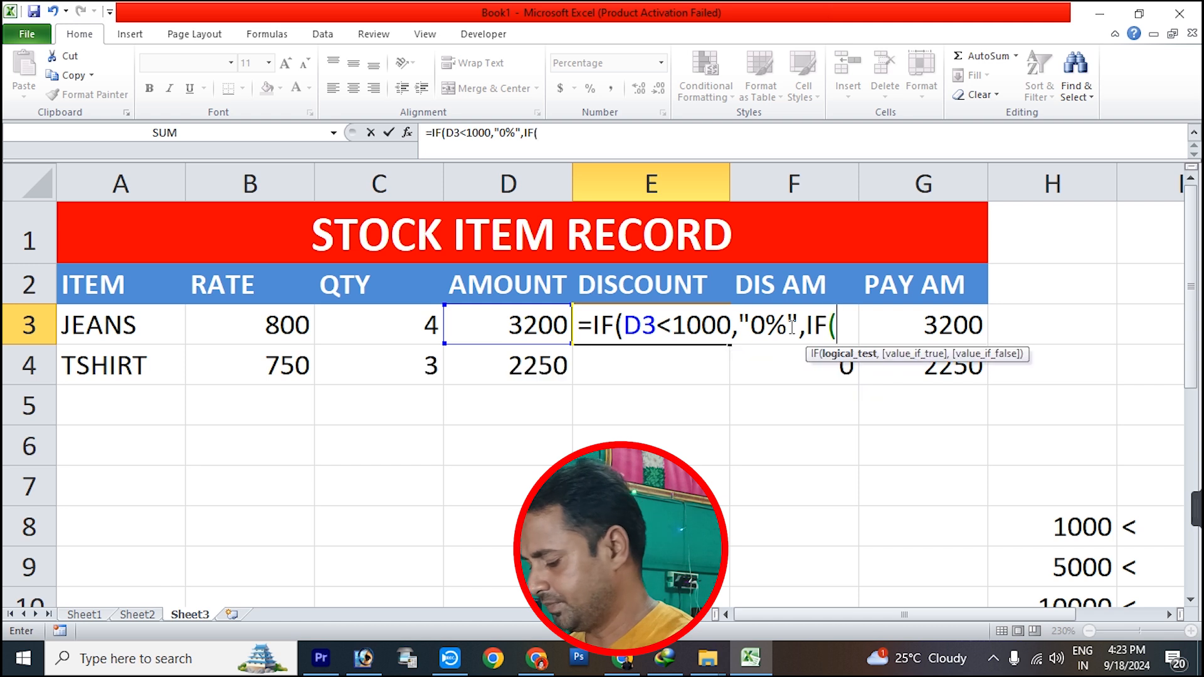
text(D3<)
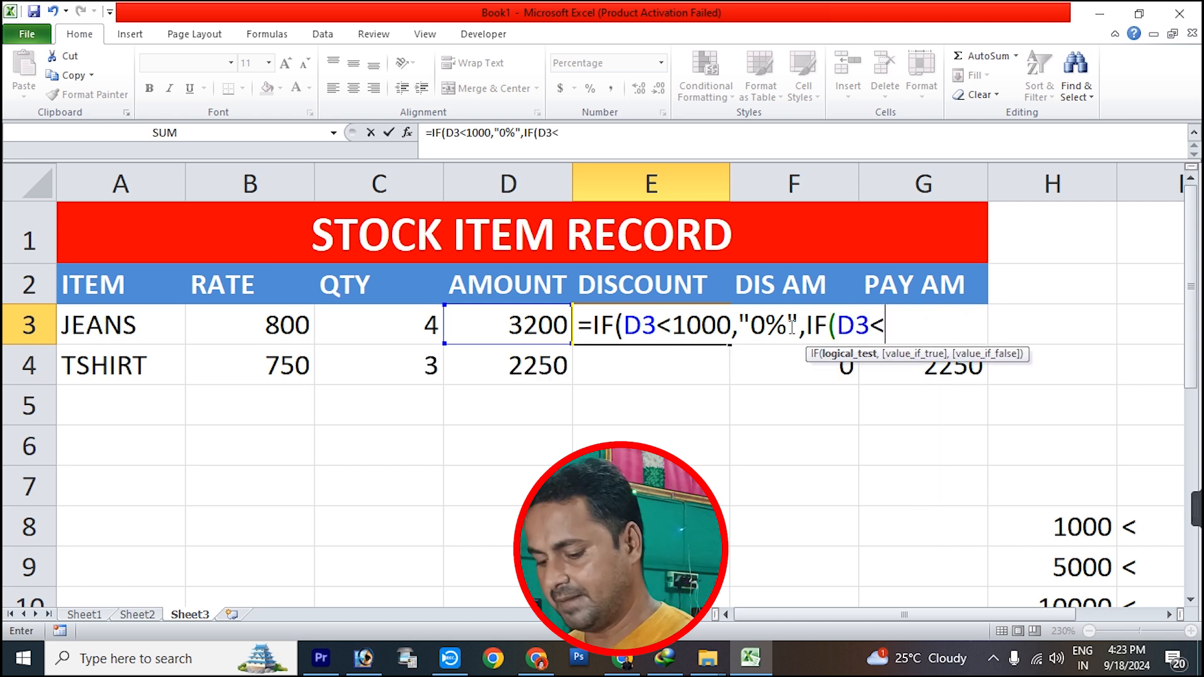
text(5000)
text(,")
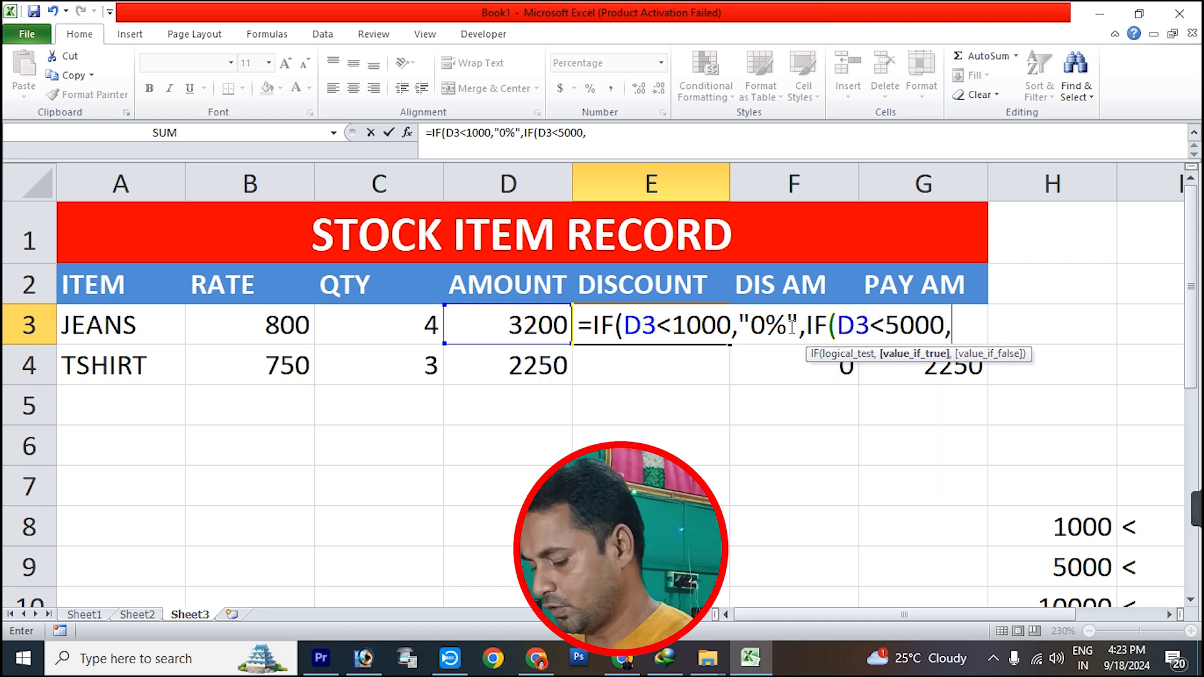
text(2)
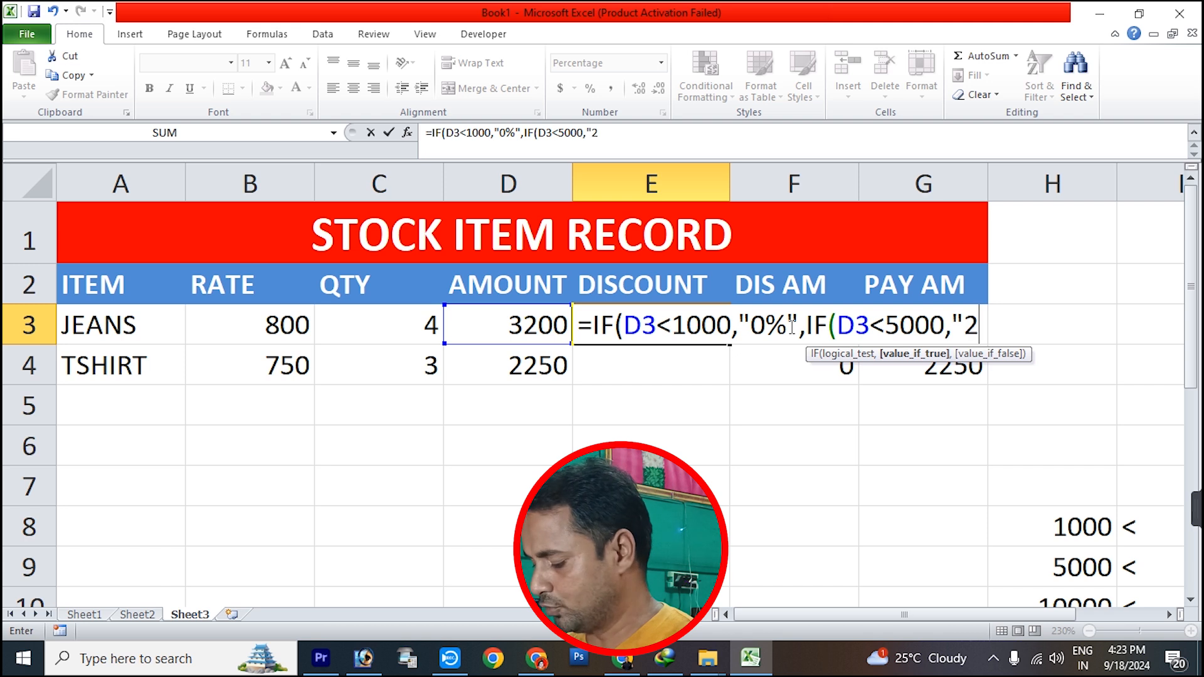
text(%")
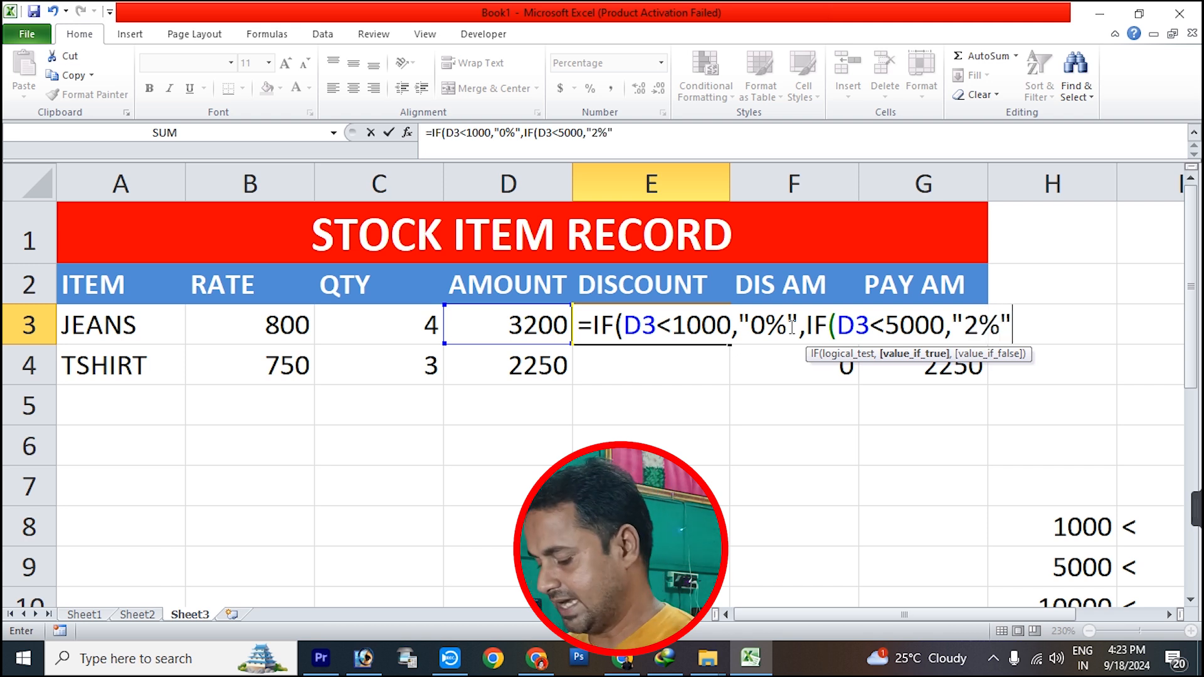
Step: Nest a third IF in the E3 formula that tests D3<10000 and returns "5%" if true
text(,IF(D3)
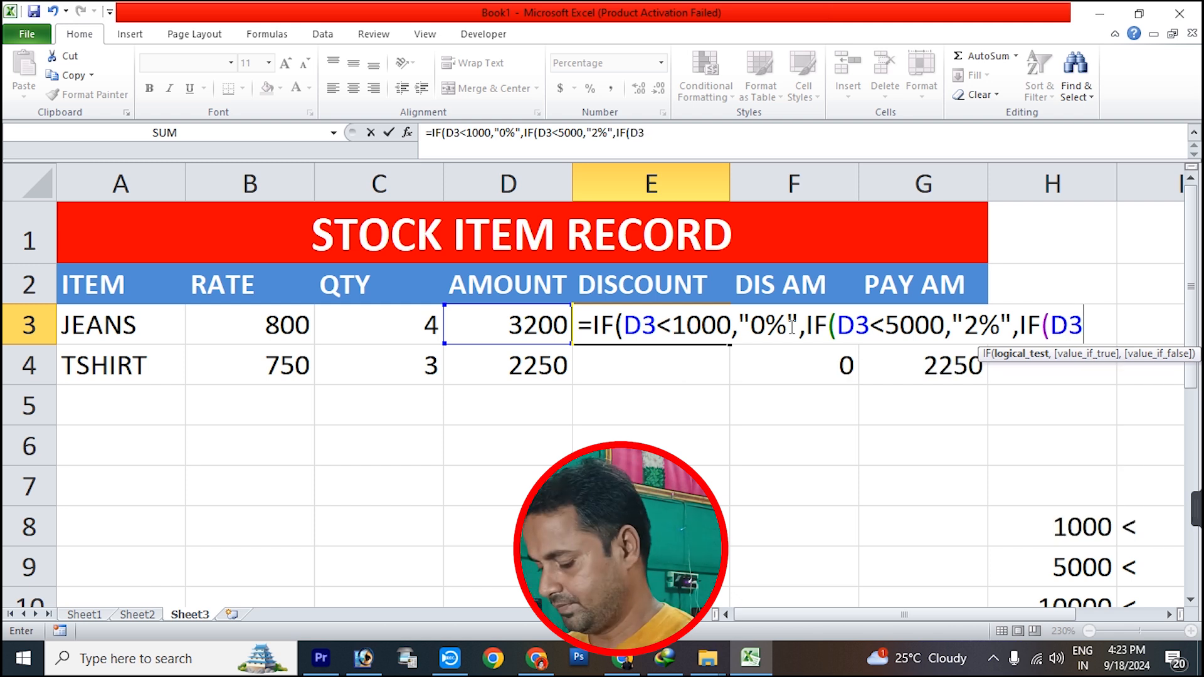
text(<10000)
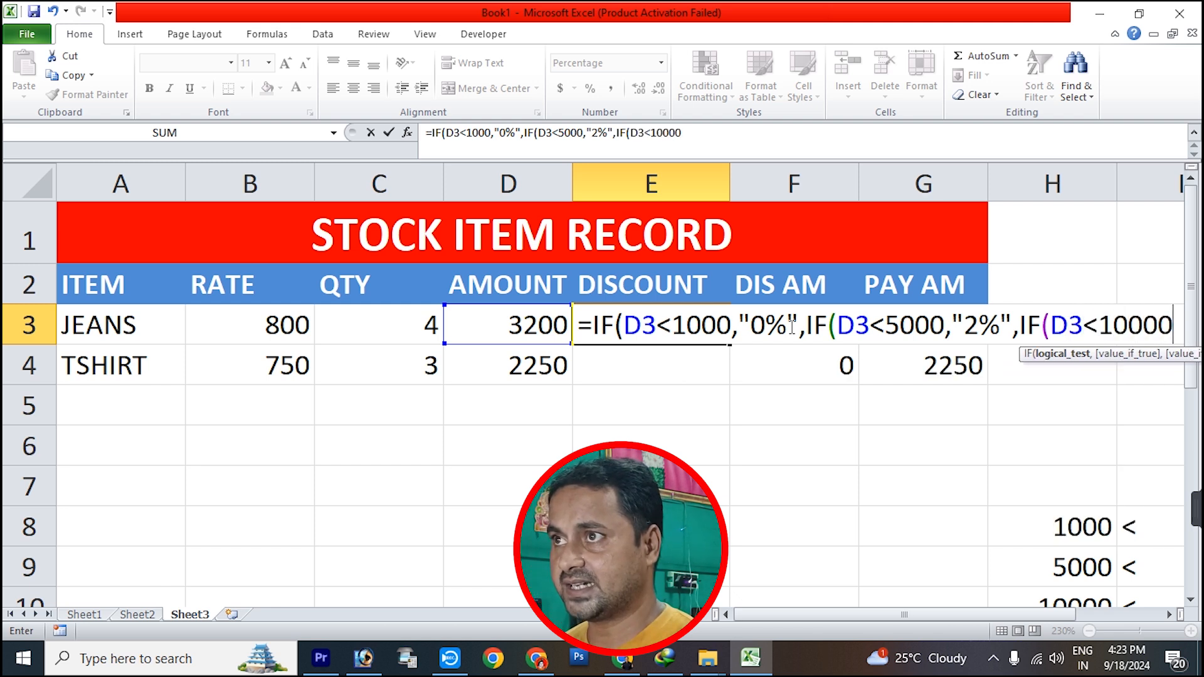
text(,)
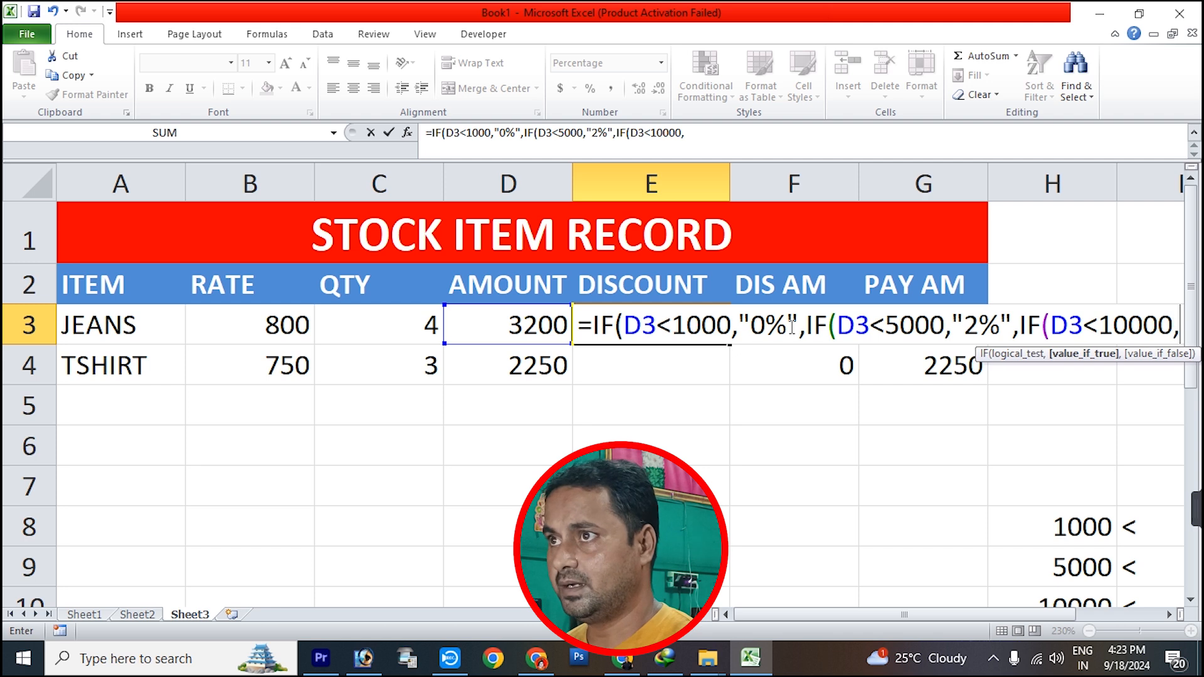
text(")
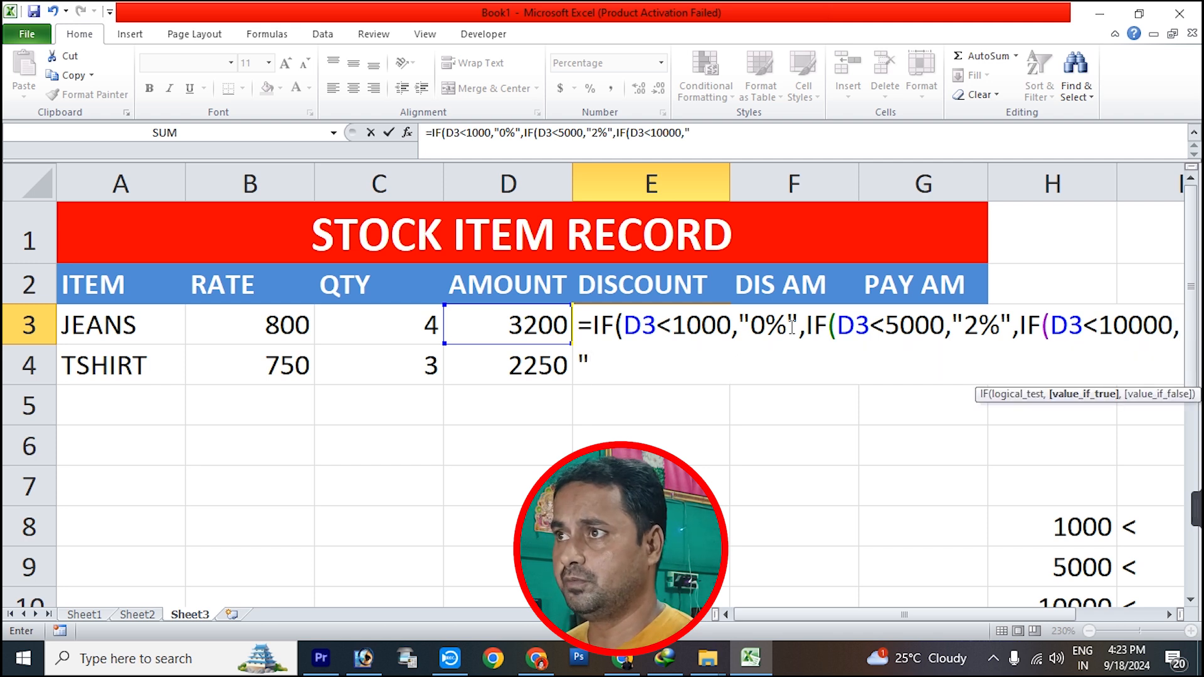
text(5%)
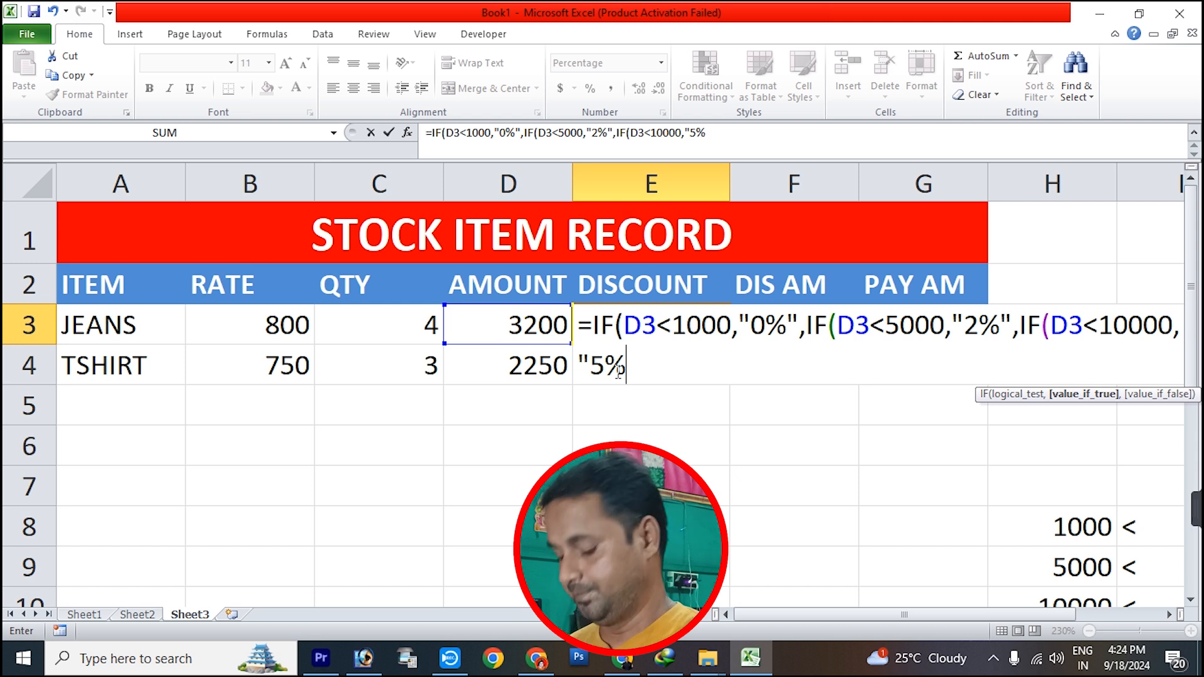
text(")
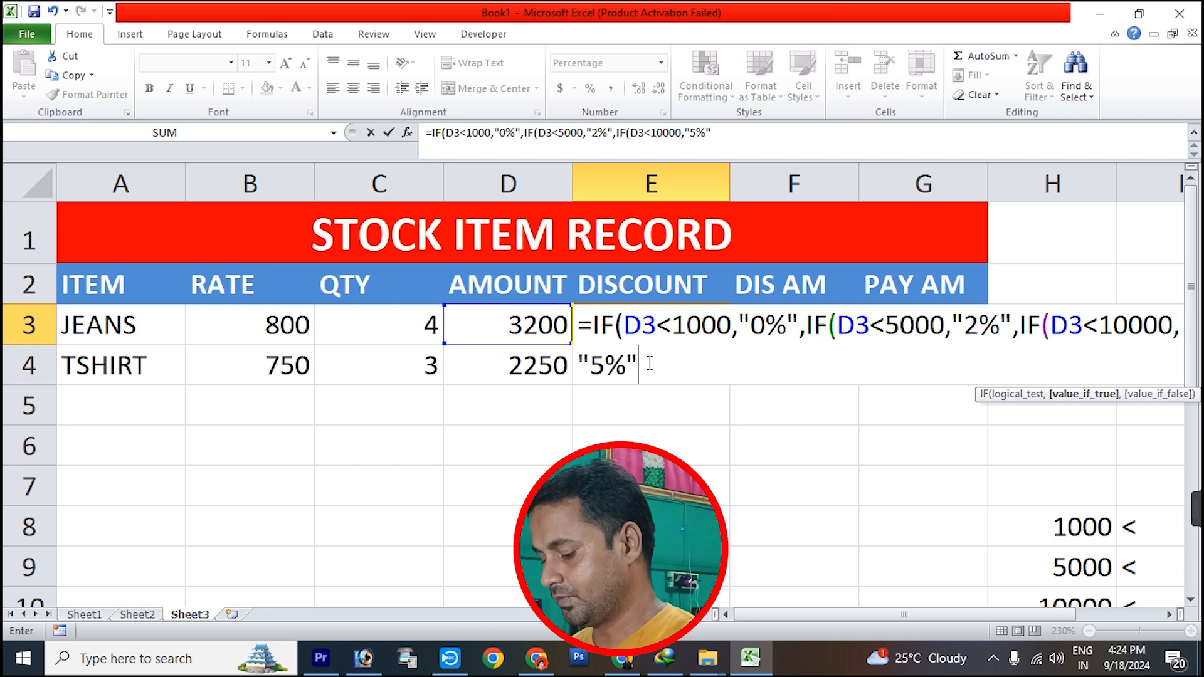
Step: Finish the nested IF formula in E3 with "10%" as the final value if false, closing all three IF functions
text(,)
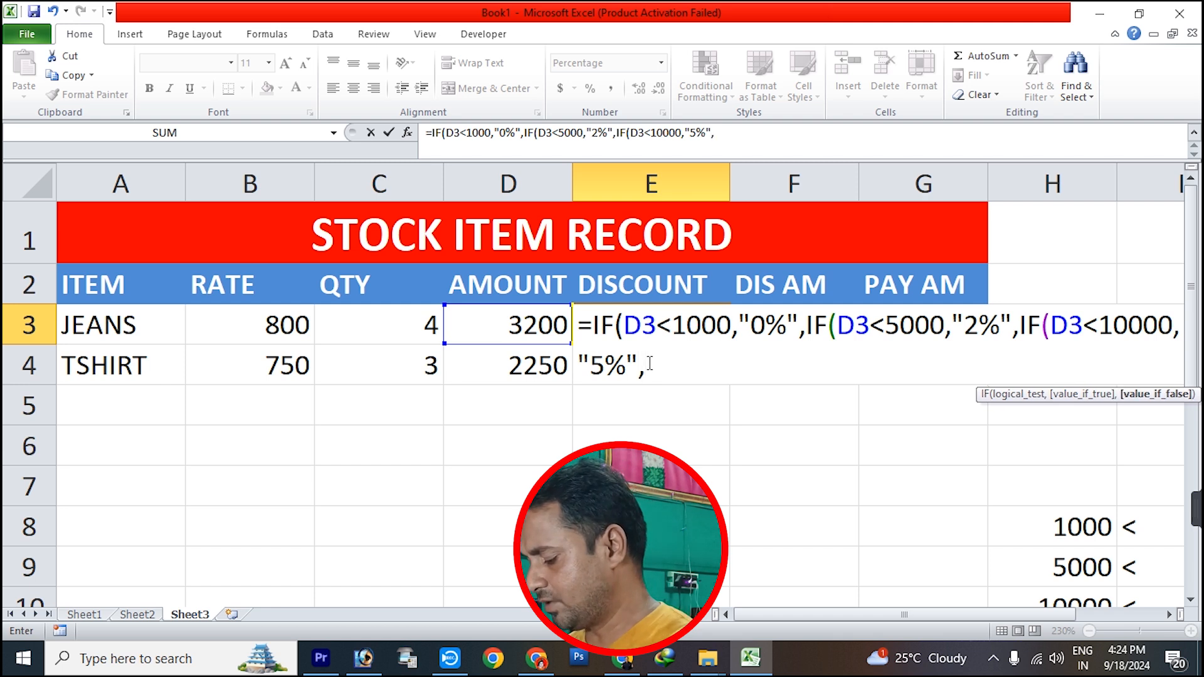
text(I)
key(BackSpace)
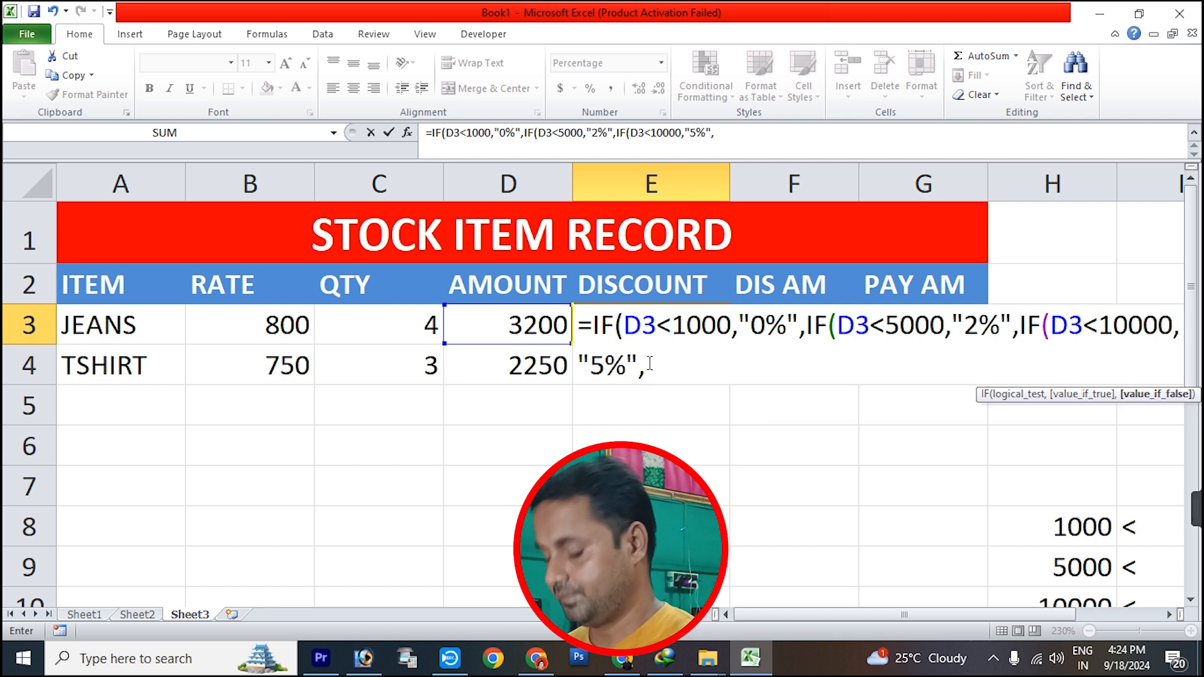
text(")
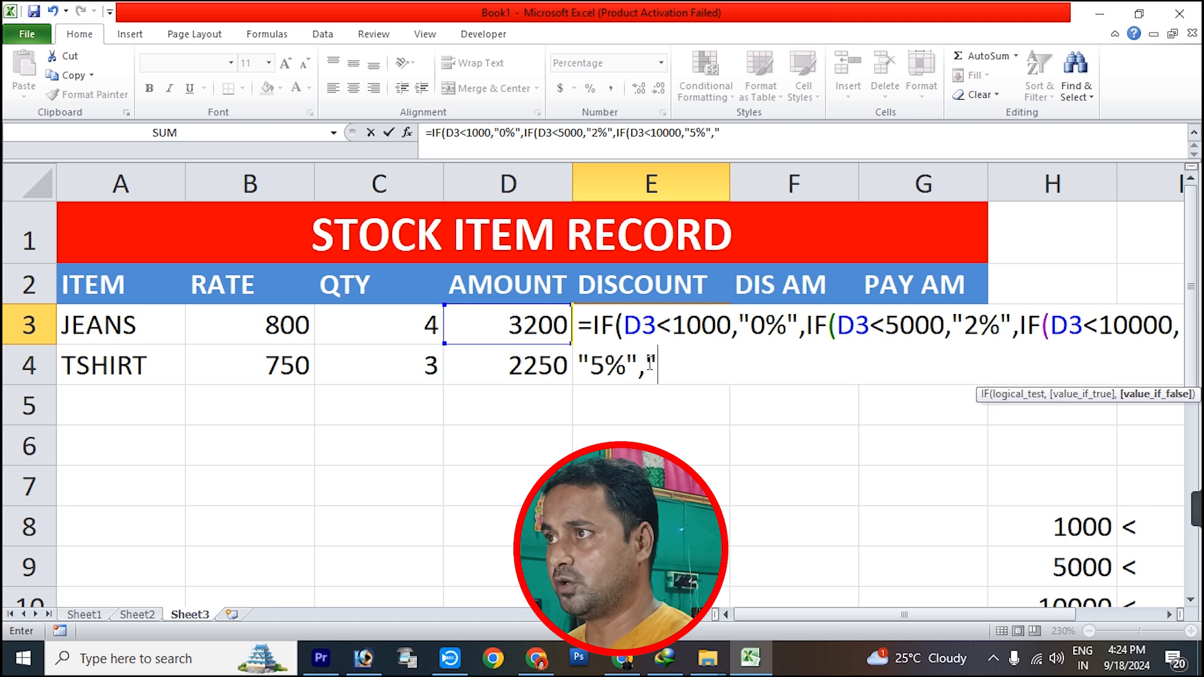
text(10)
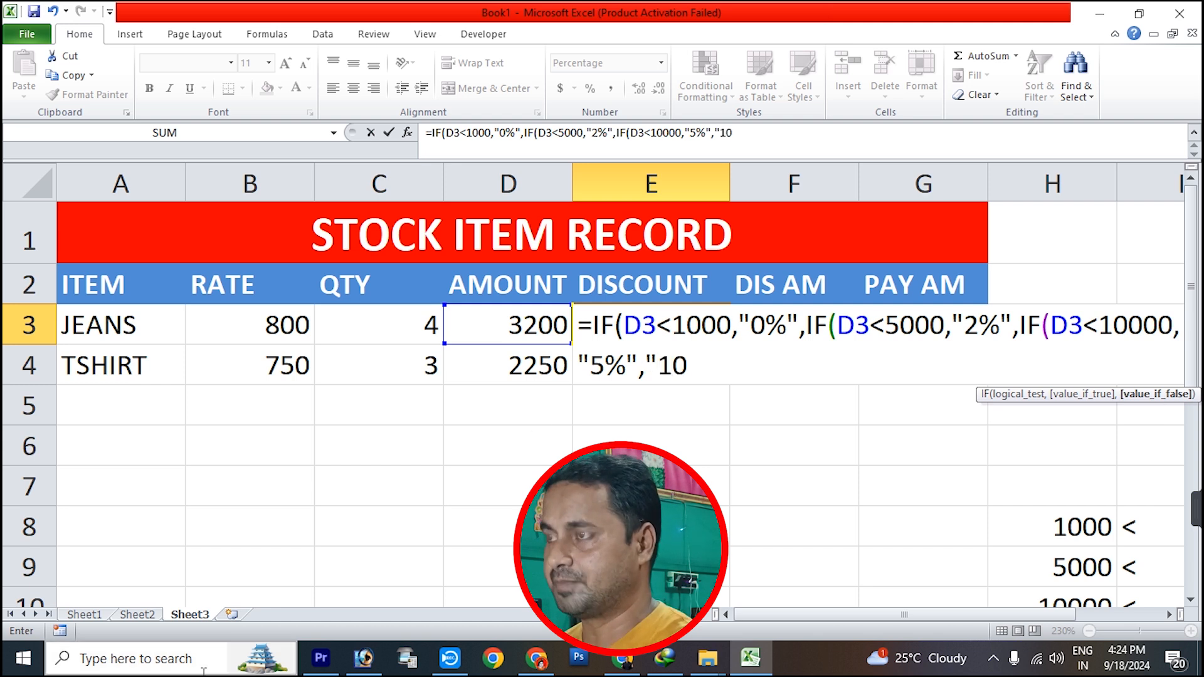
text(%)
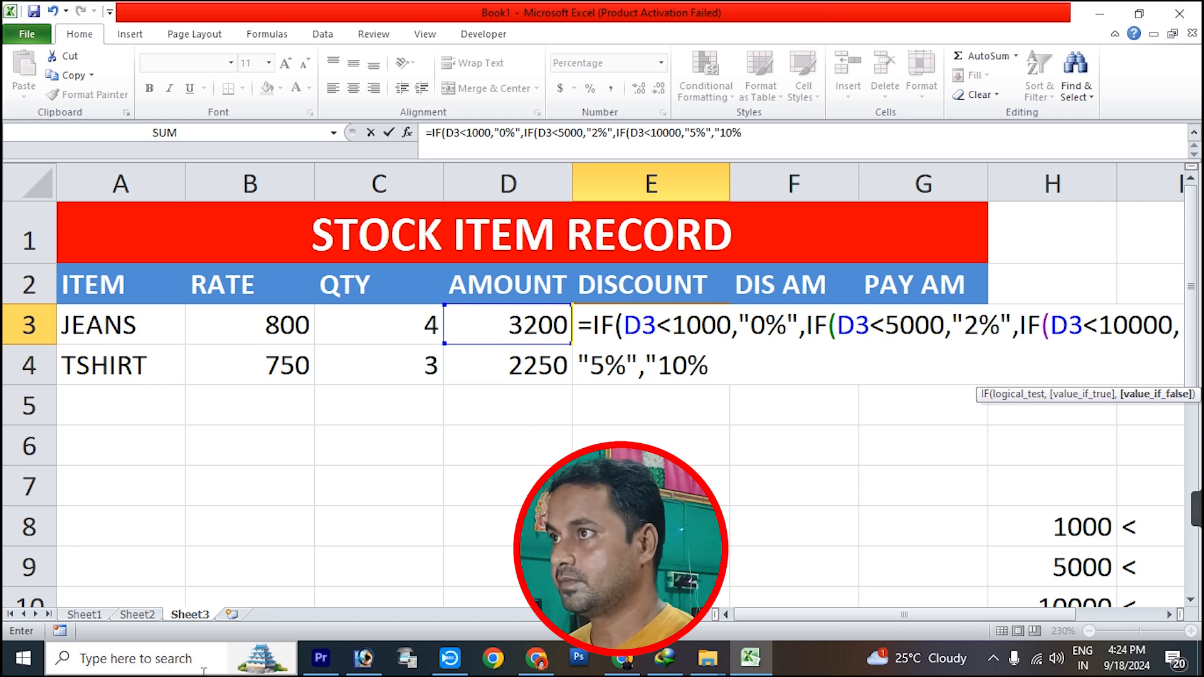
text("))
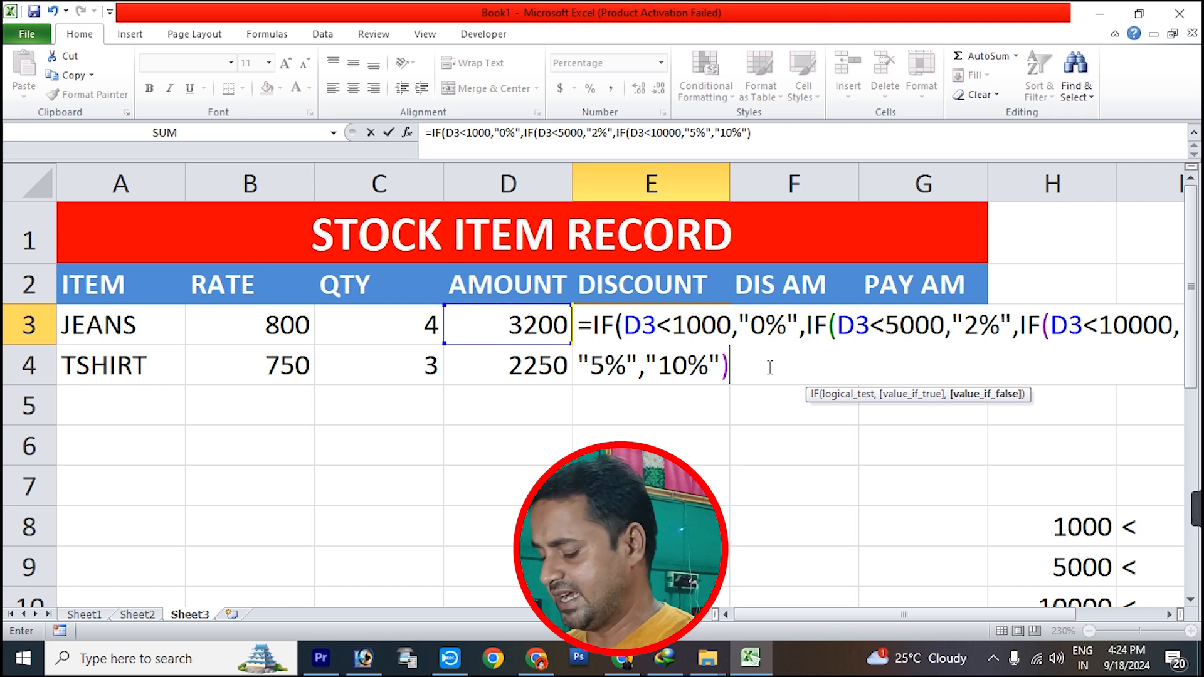
text())
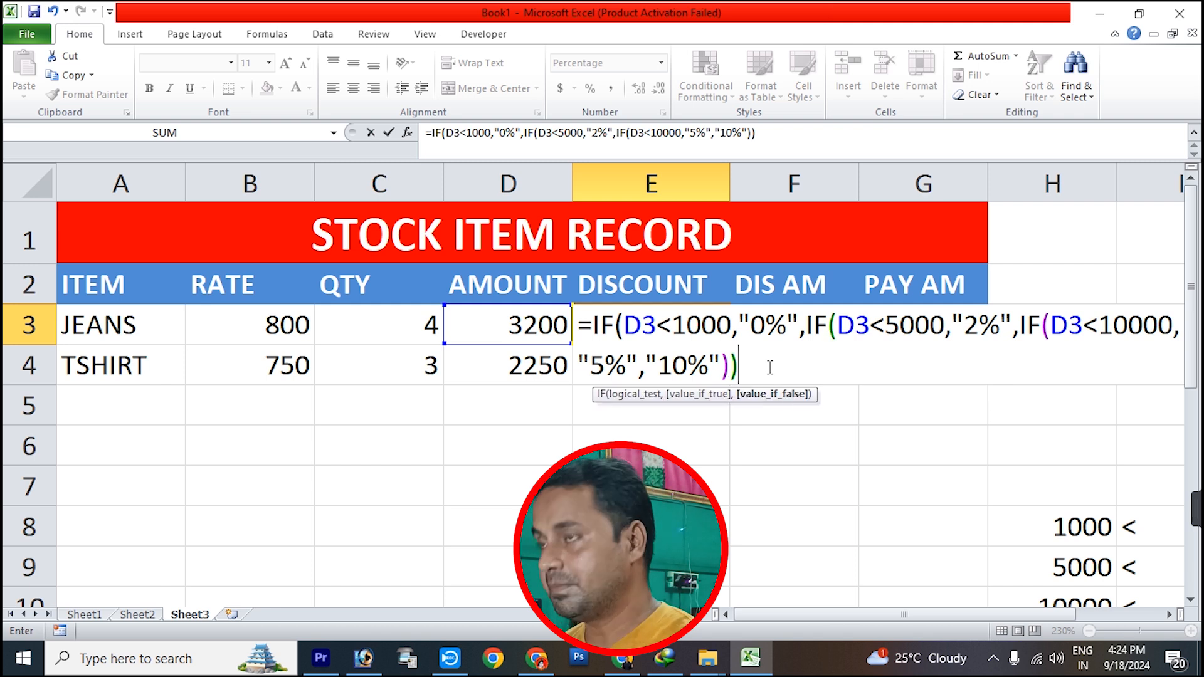
text())
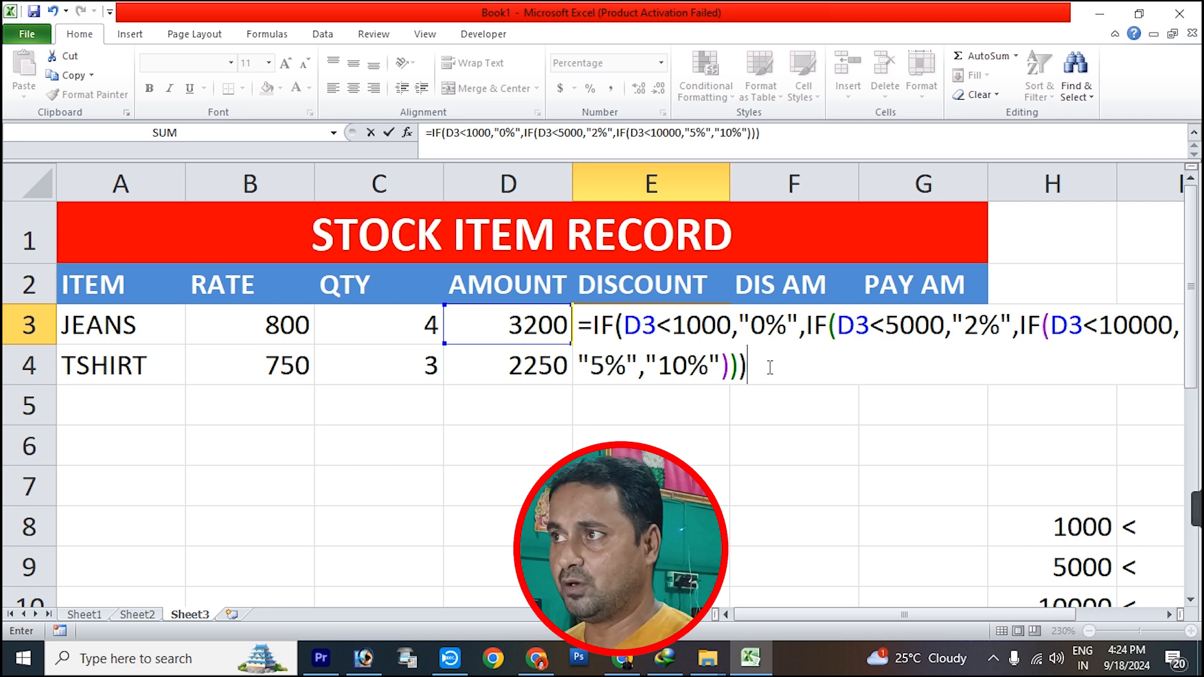
key(Return)
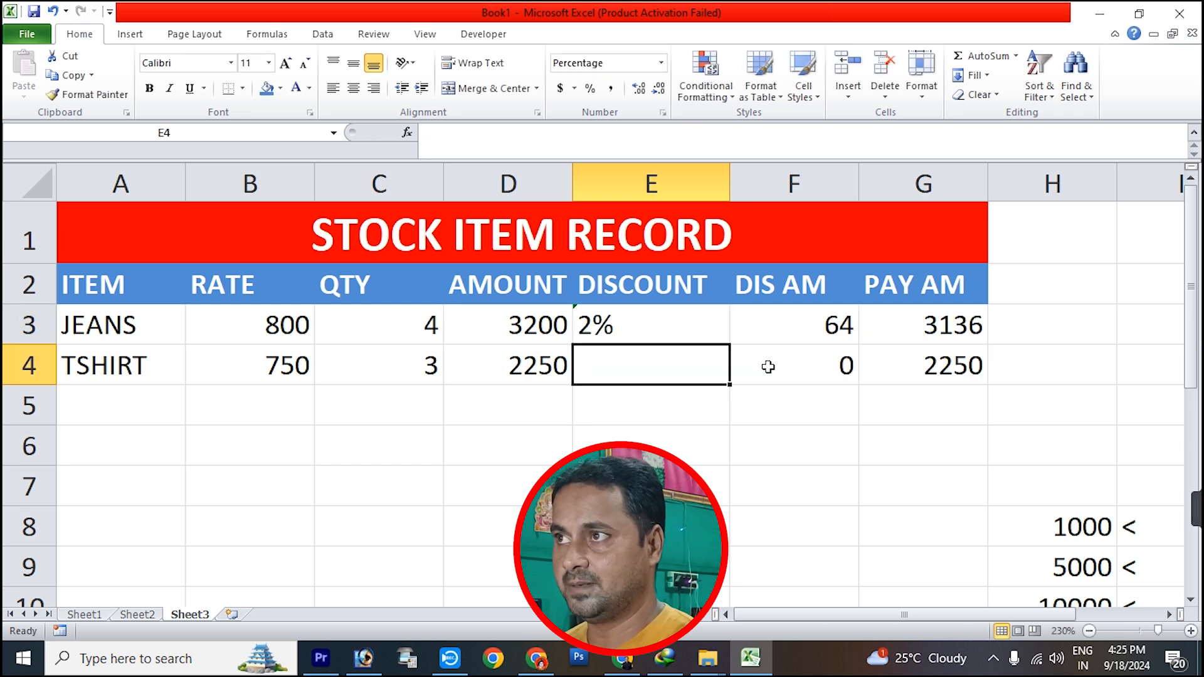
Step: Test the 0% discount condition by setting the JEANS quantity in C3 to 1
click(624, 330)
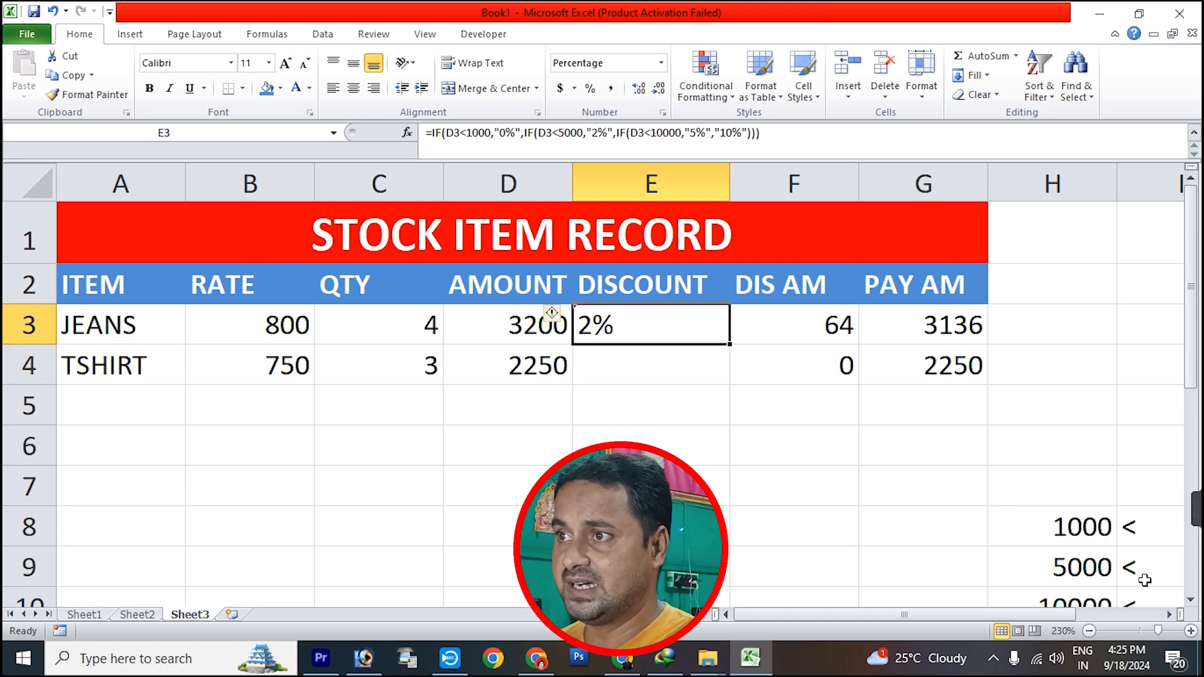
click(1089, 631)
click(1088, 631)
click(1088, 631)
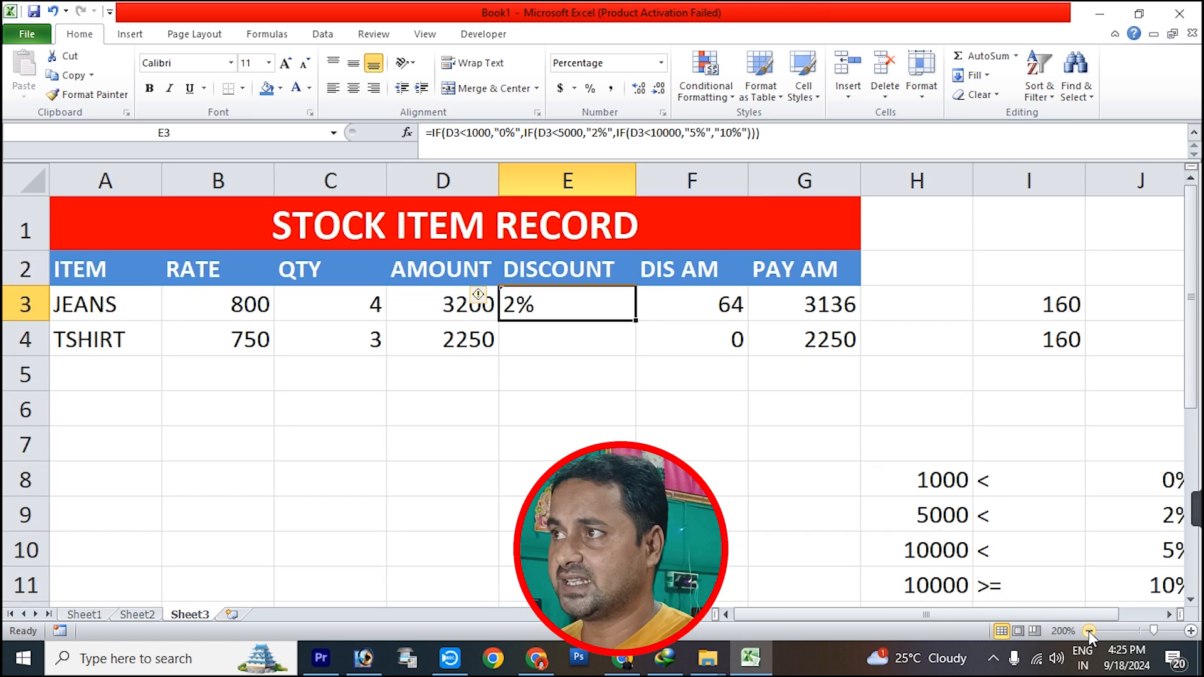
click(1089, 631)
drag(1197, 330, 1196, 348)
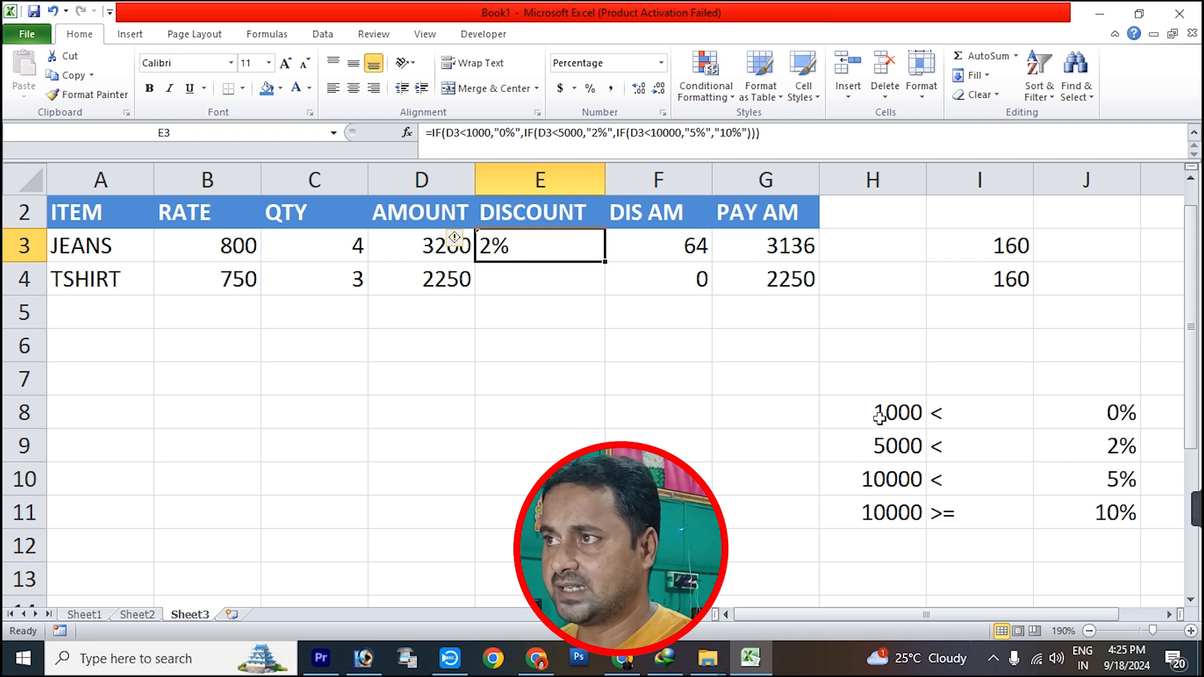
click(518, 486)
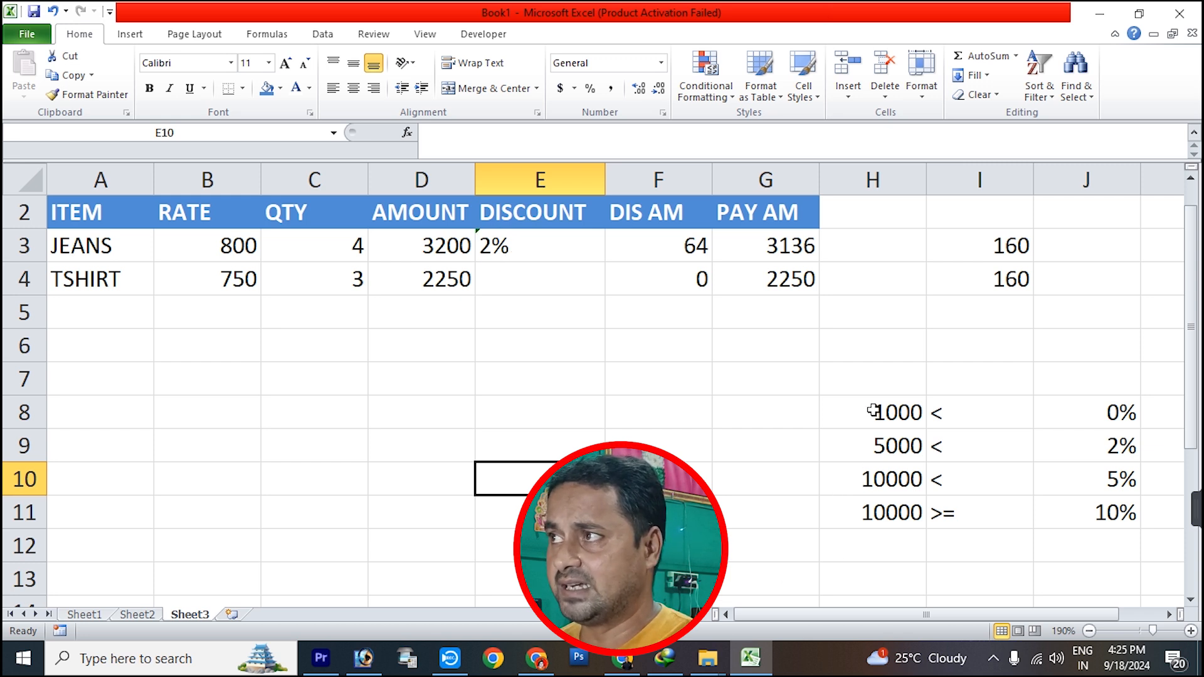
click(310, 249)
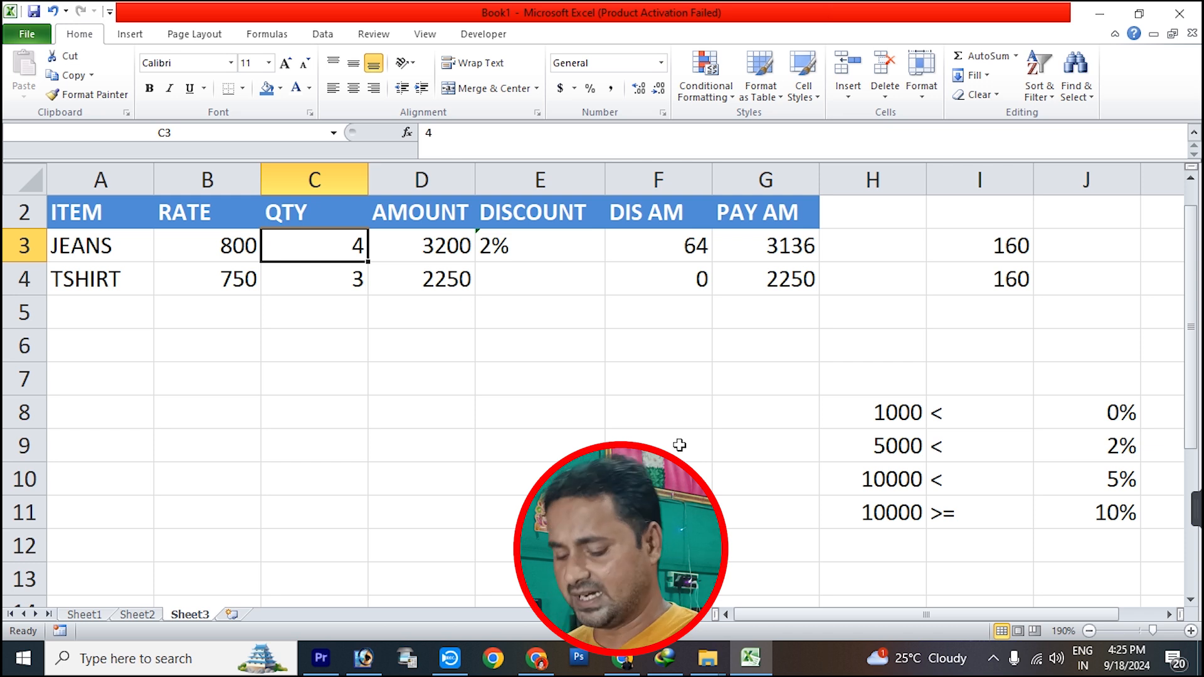
text(1)
key(Return)
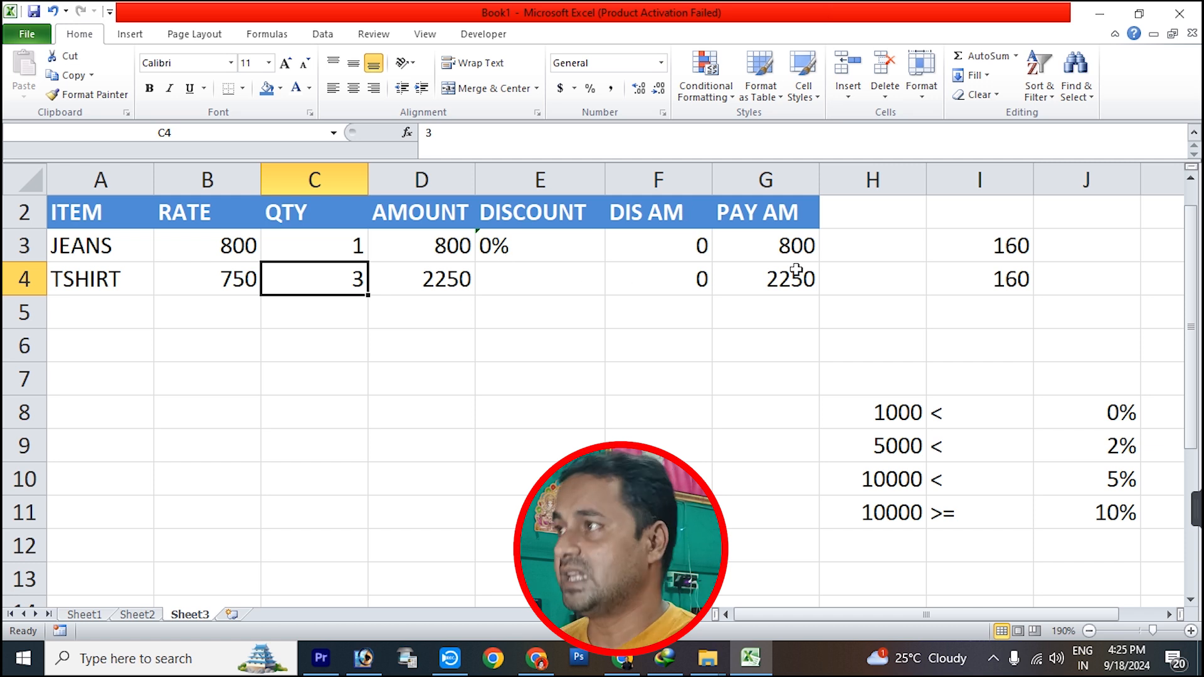
Step: Test the 2% discount condition by entering 2 and 5 in turn as the JEANS quantity in C3
click(360, 252)
text(2)
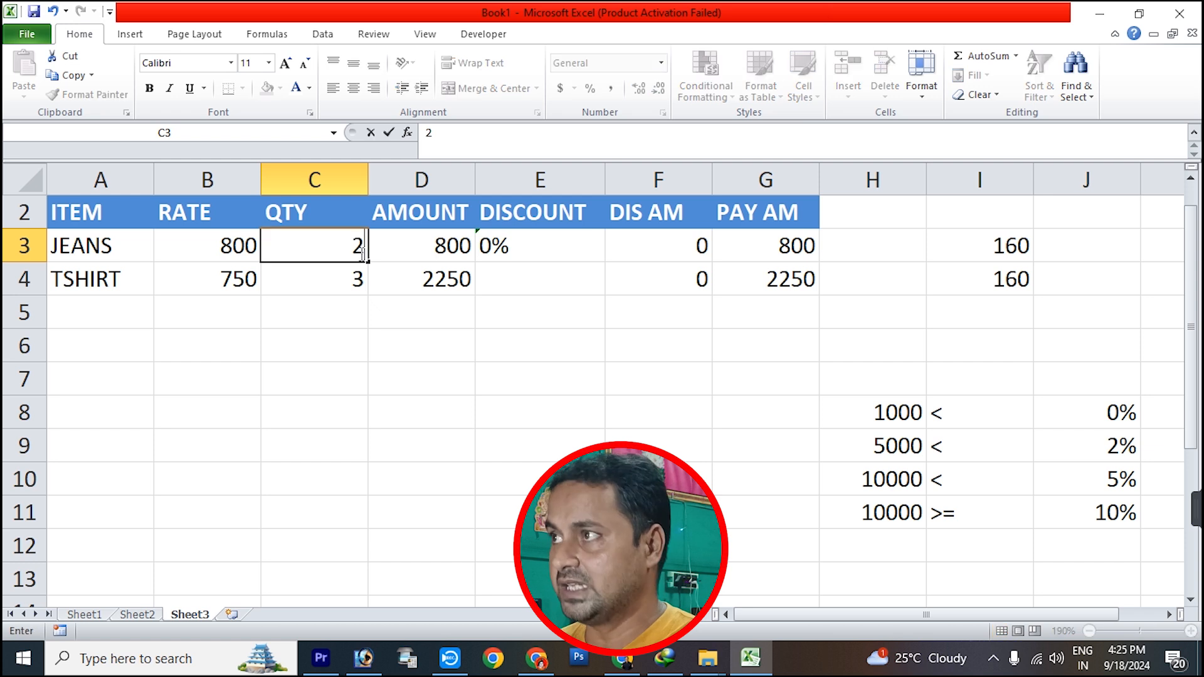
key(Return)
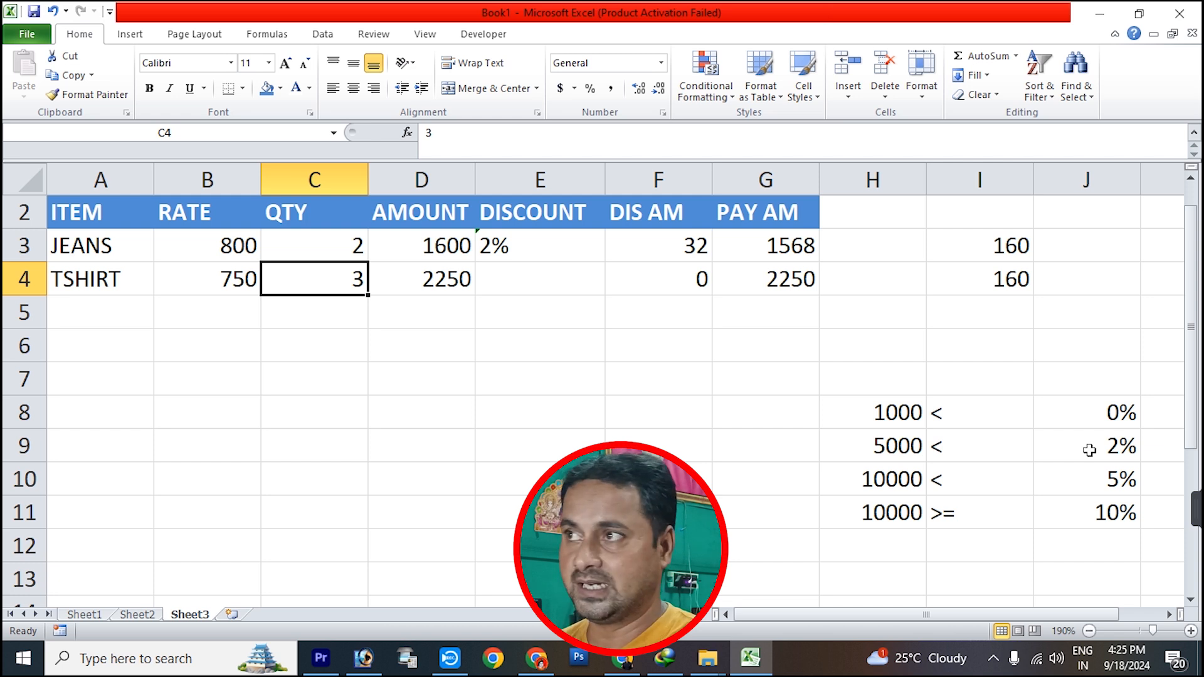
click(353, 248)
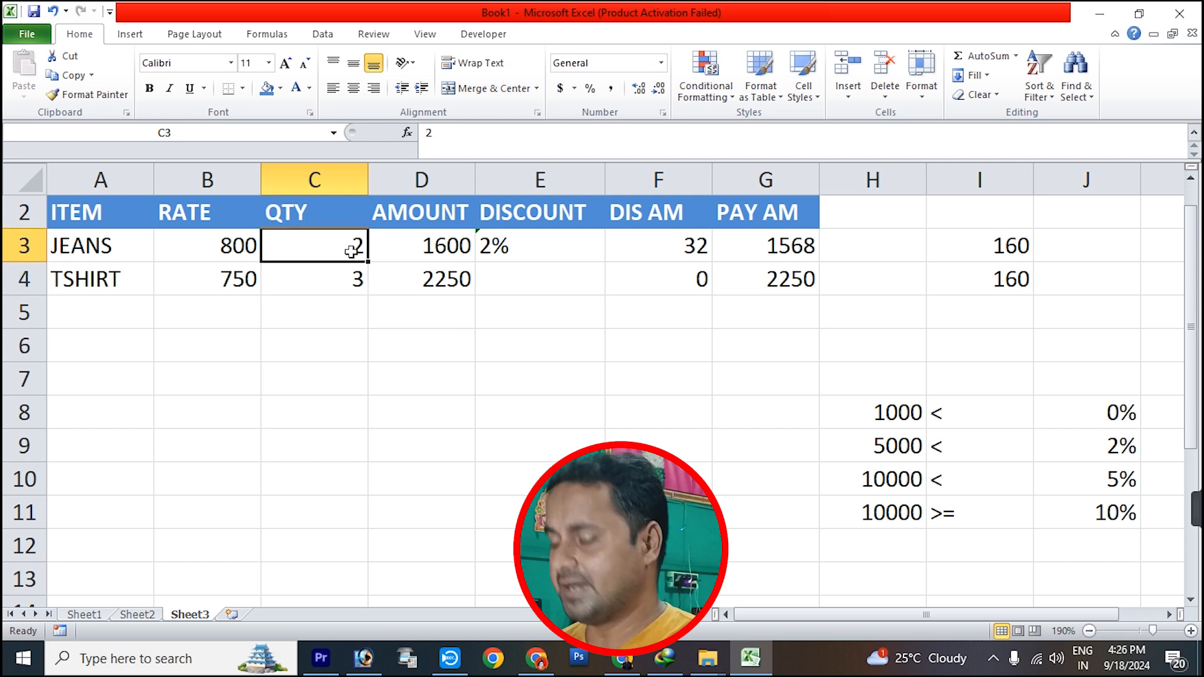
text(5)
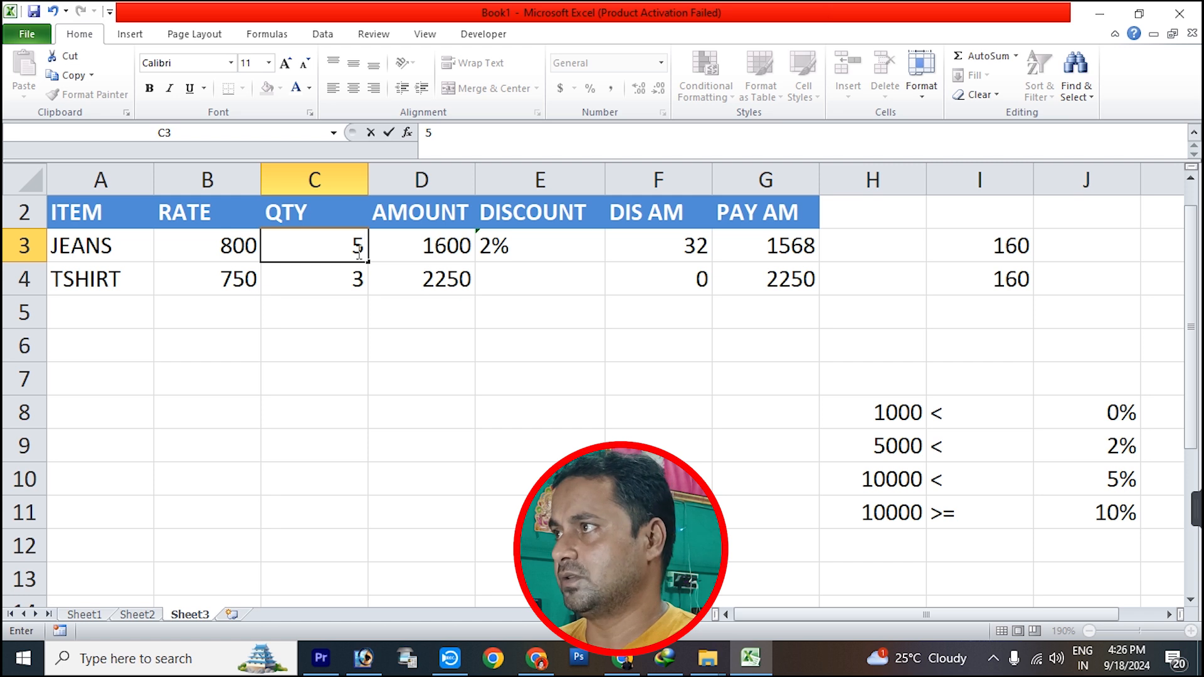
key(Return)
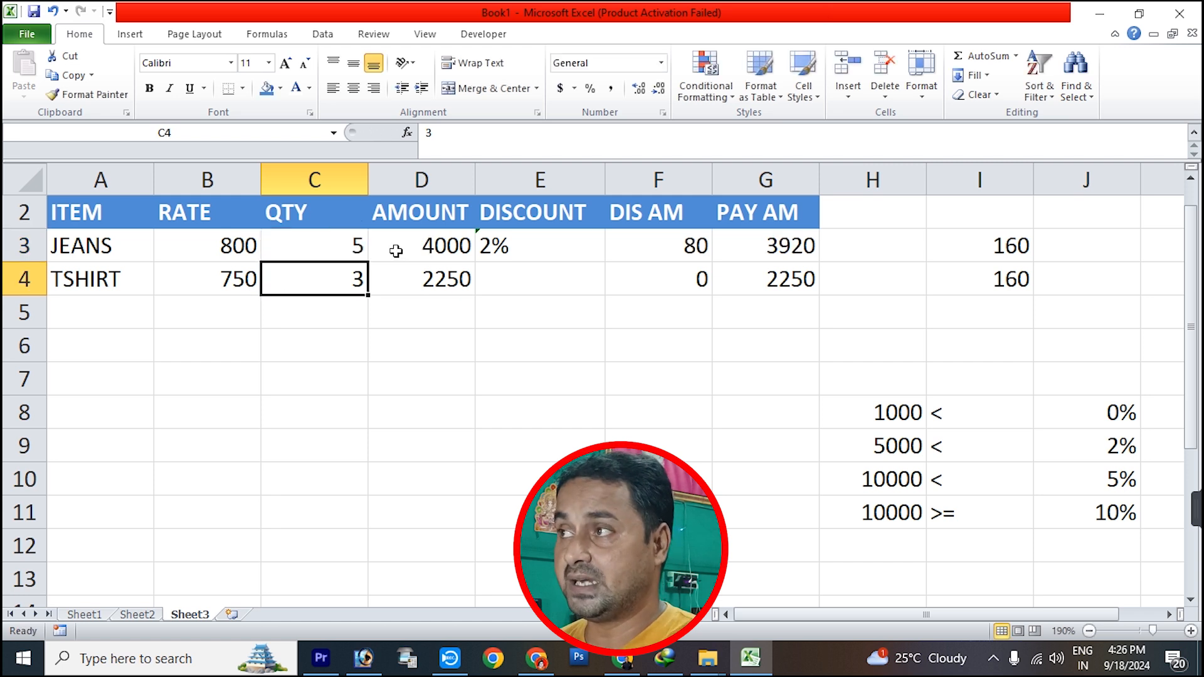
Step: Test the 5% discount condition by setting the JEANS quantity in C3 to 7
click(313, 252)
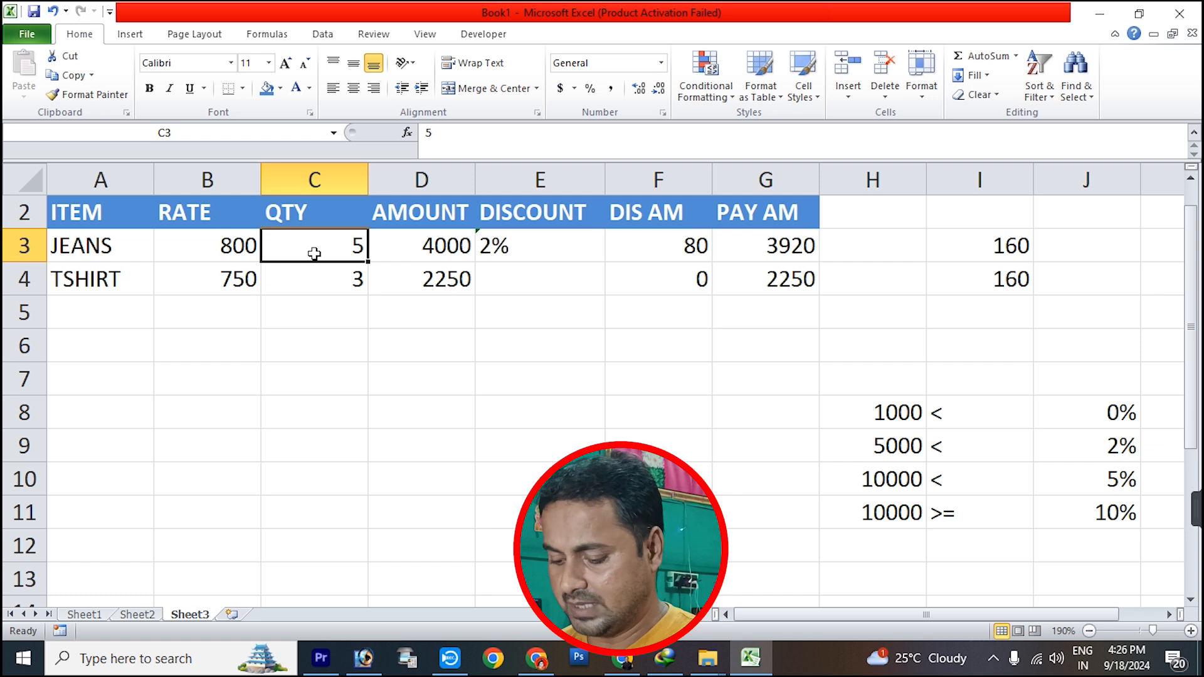
text(7)
key(Return)
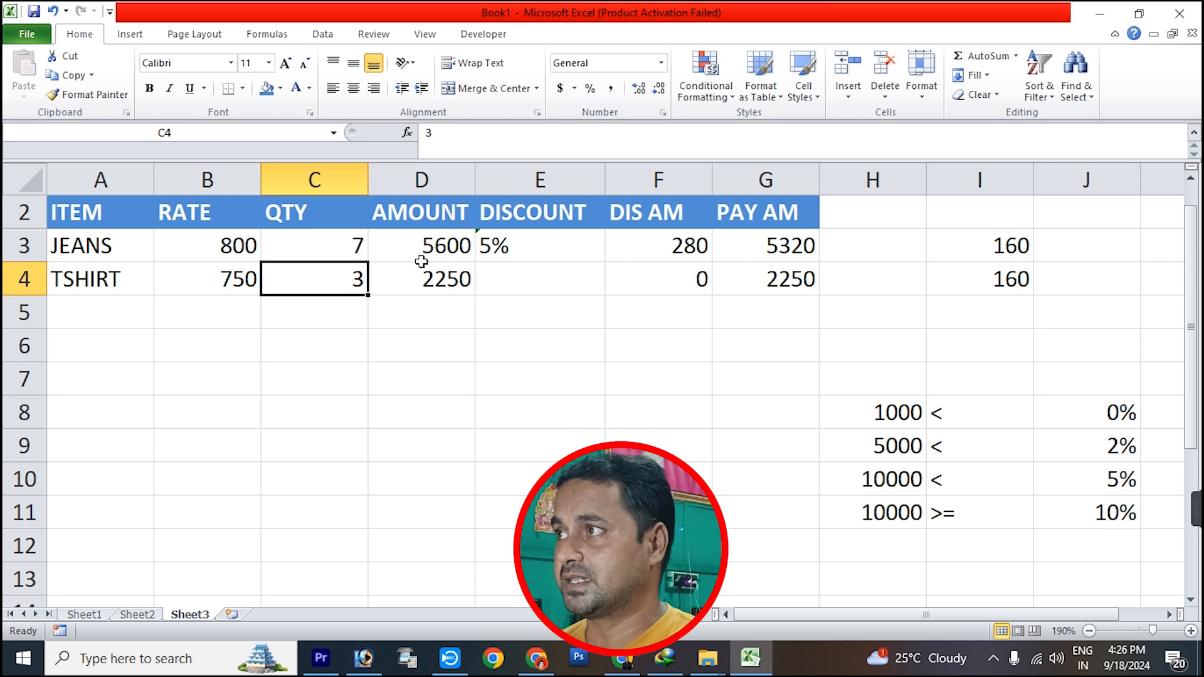
Step: Set the JEANS quantity in C3 to 13 and check the discount amount and pay amount formulas in F3 and G3
click(322, 244)
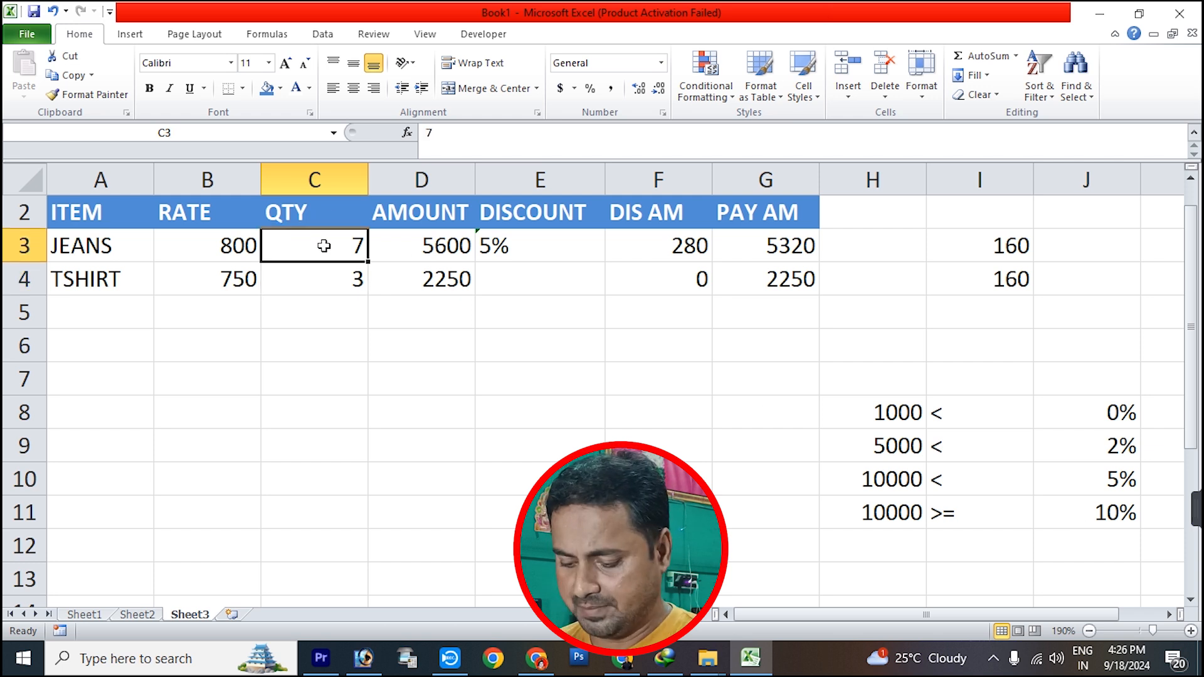
text(13)
key(Return)
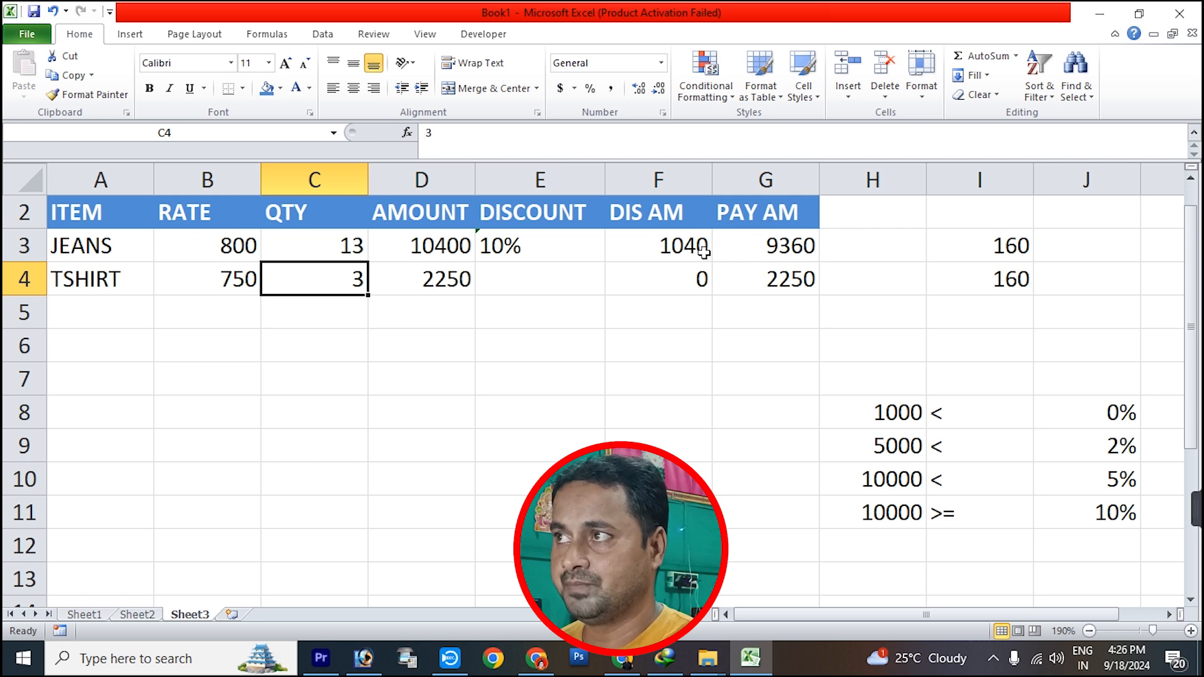
click(645, 243)
click(749, 249)
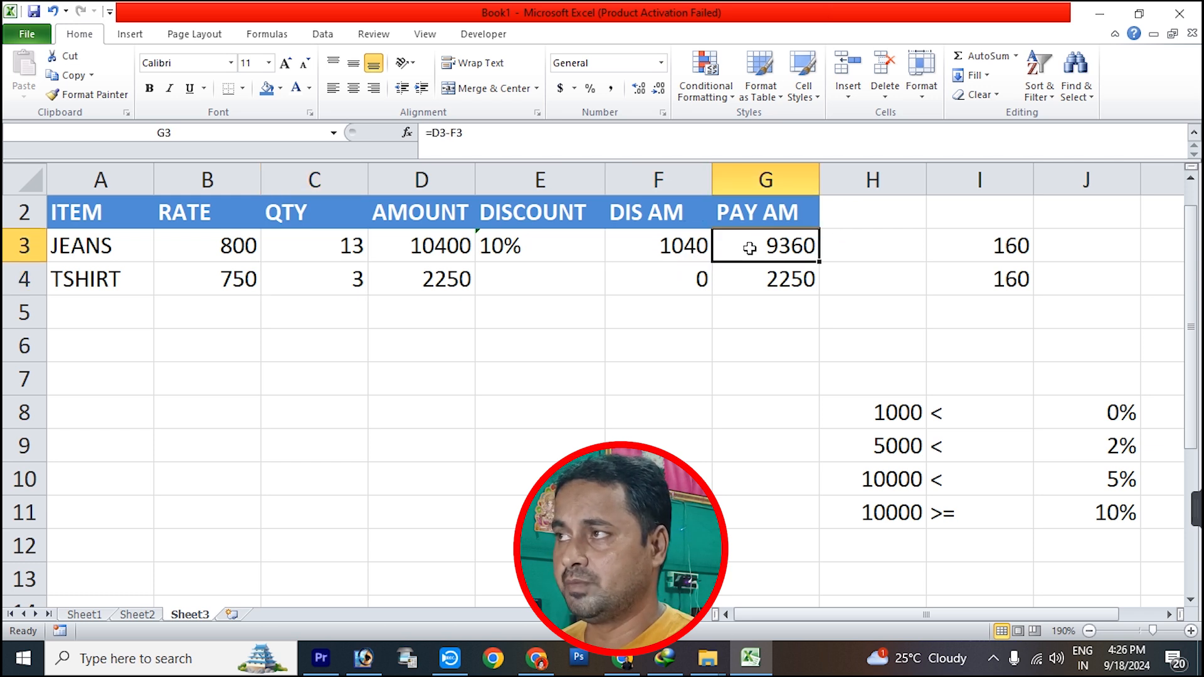
click(672, 247)
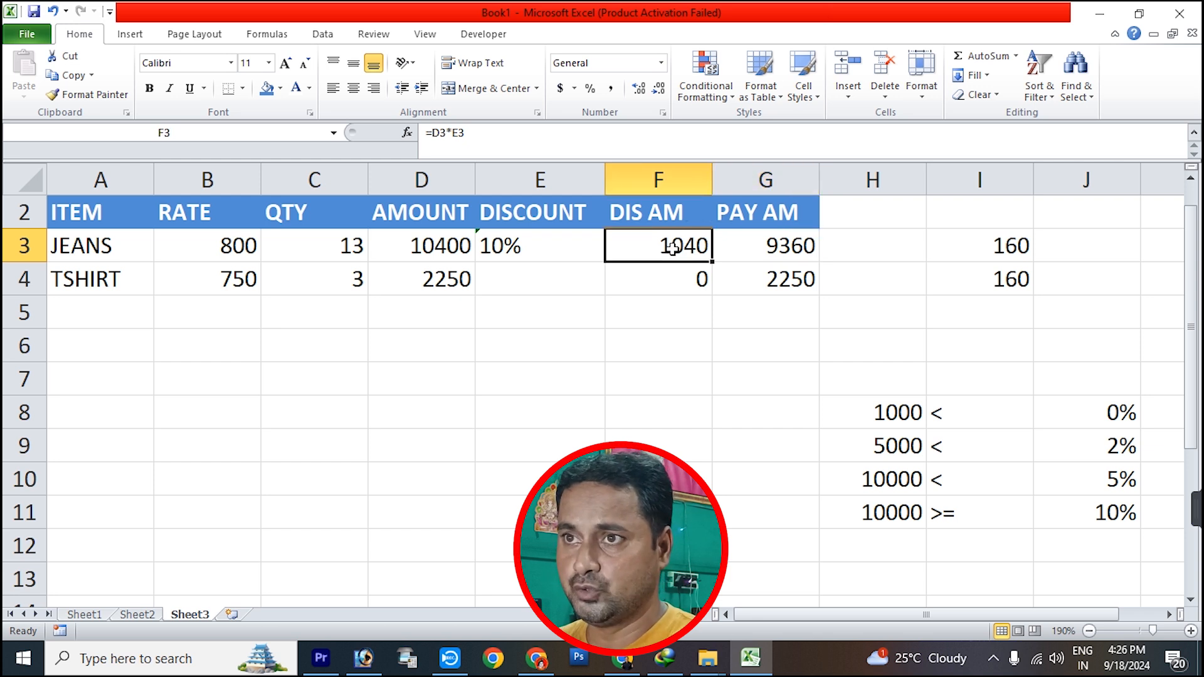
Step: Start an IF formula in the TSHIRT discount cell E4 that tests D4<1000 and returns "0%" if true
click(509, 284)
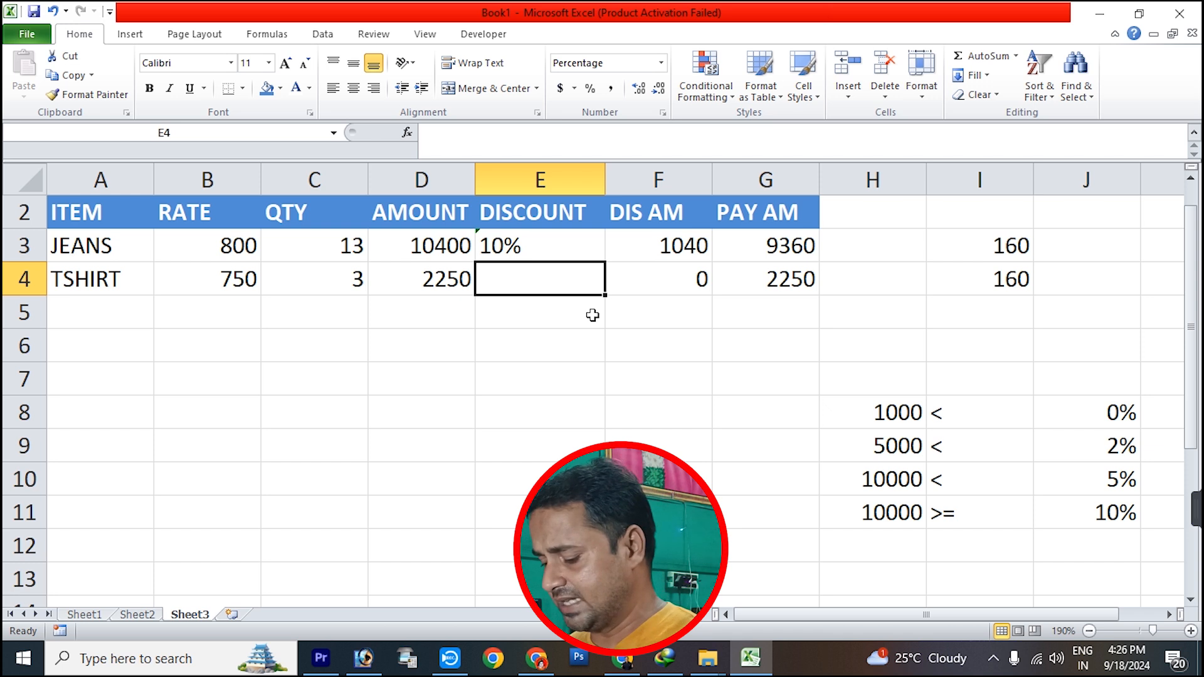
text(=IF()
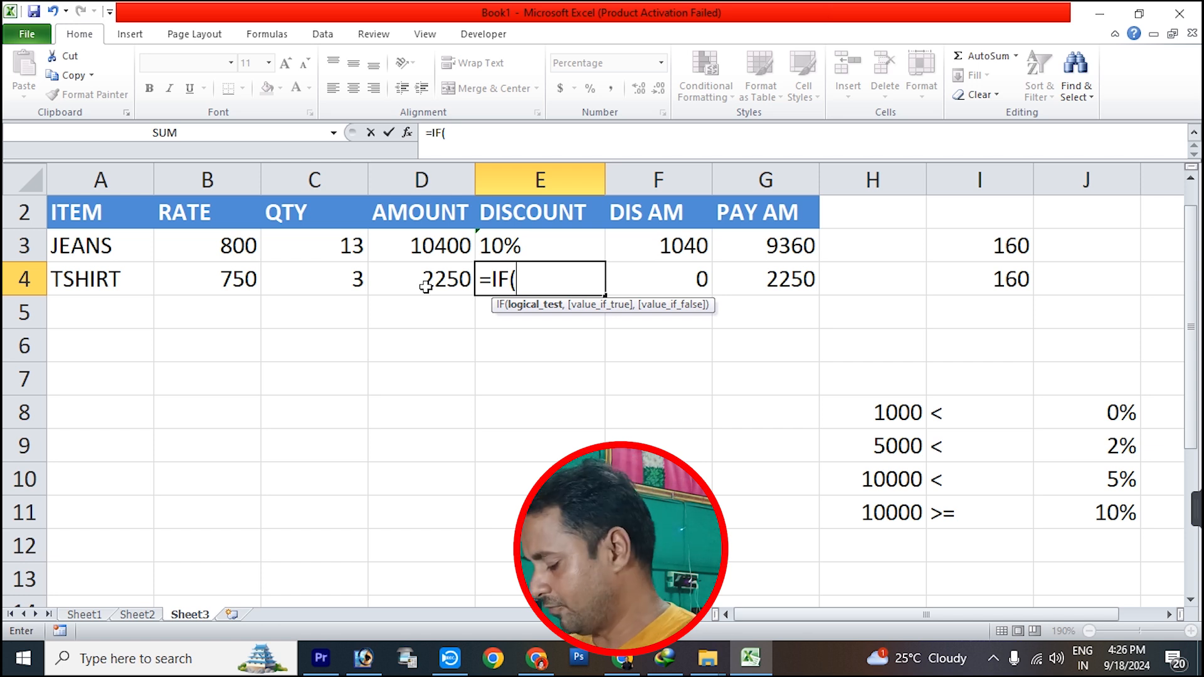
text(D4<)
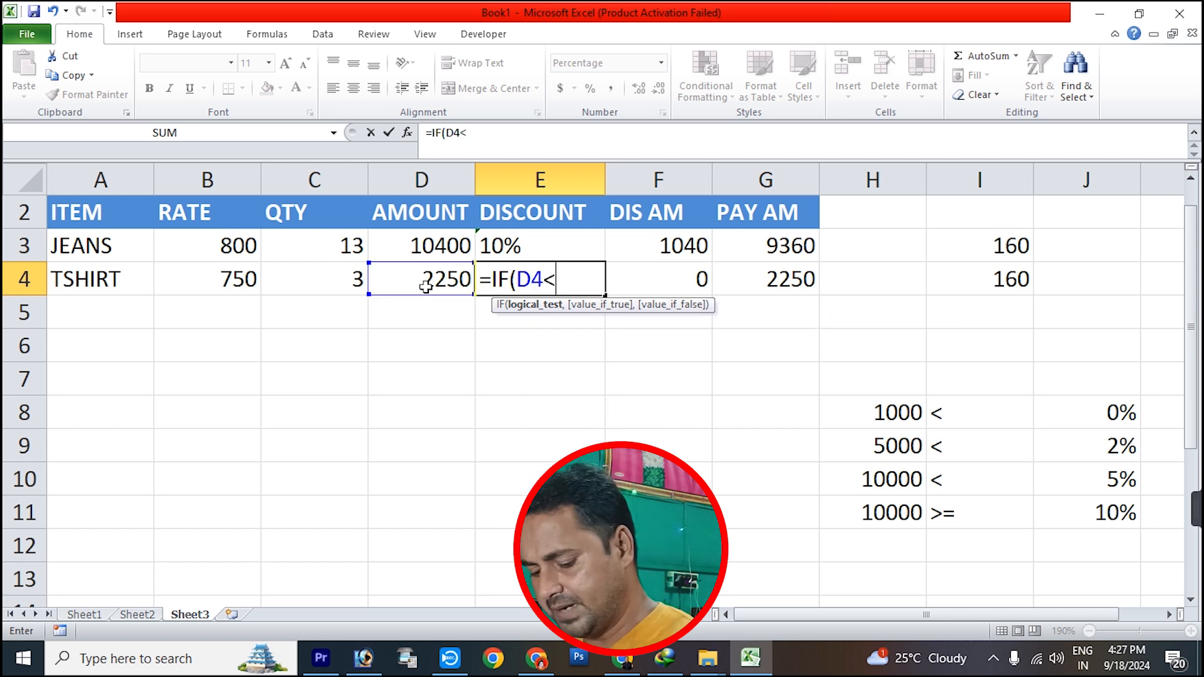
text(1000,)
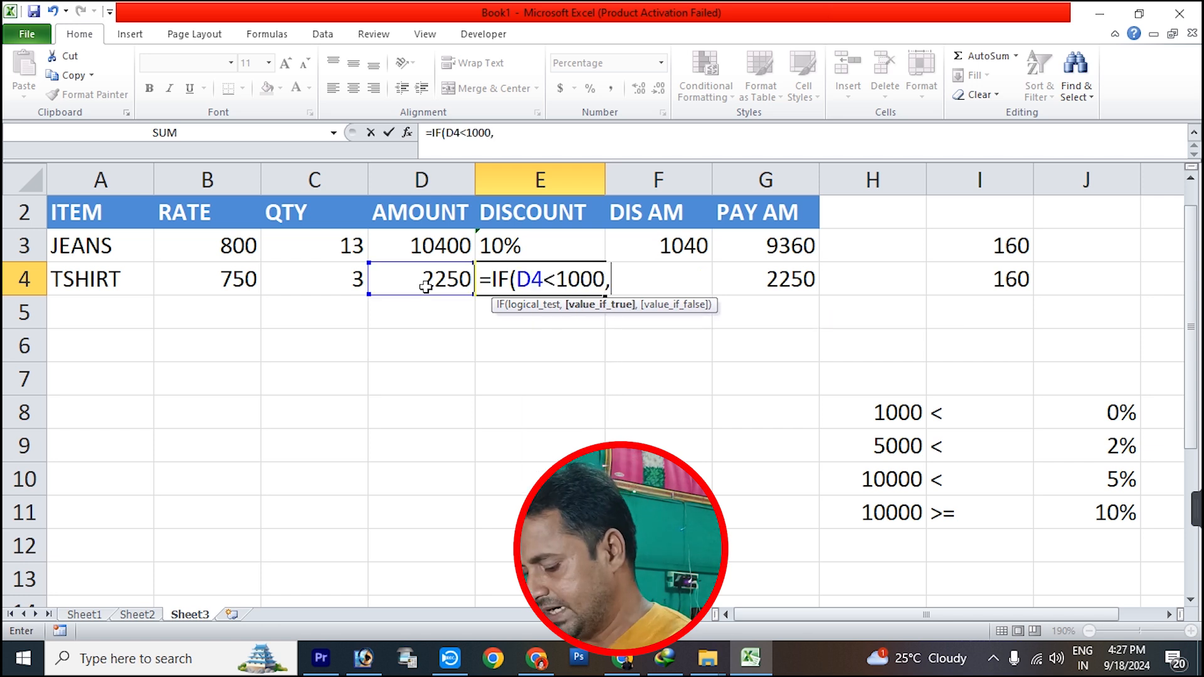
text("0%)
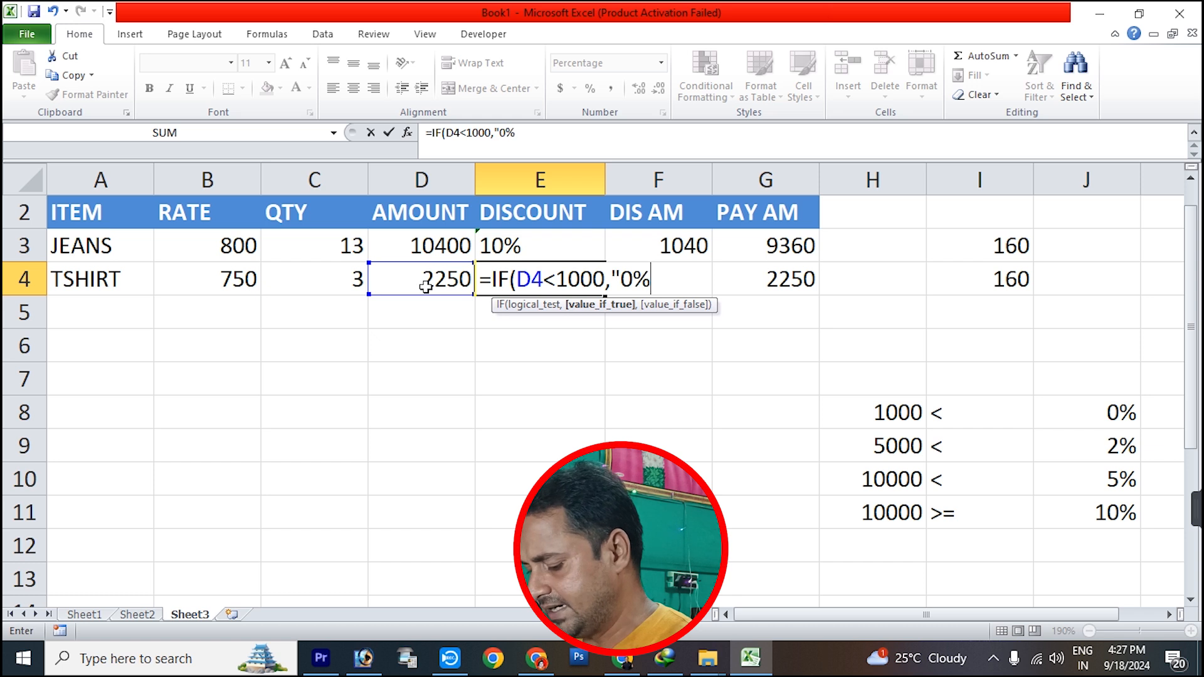
text(",I)
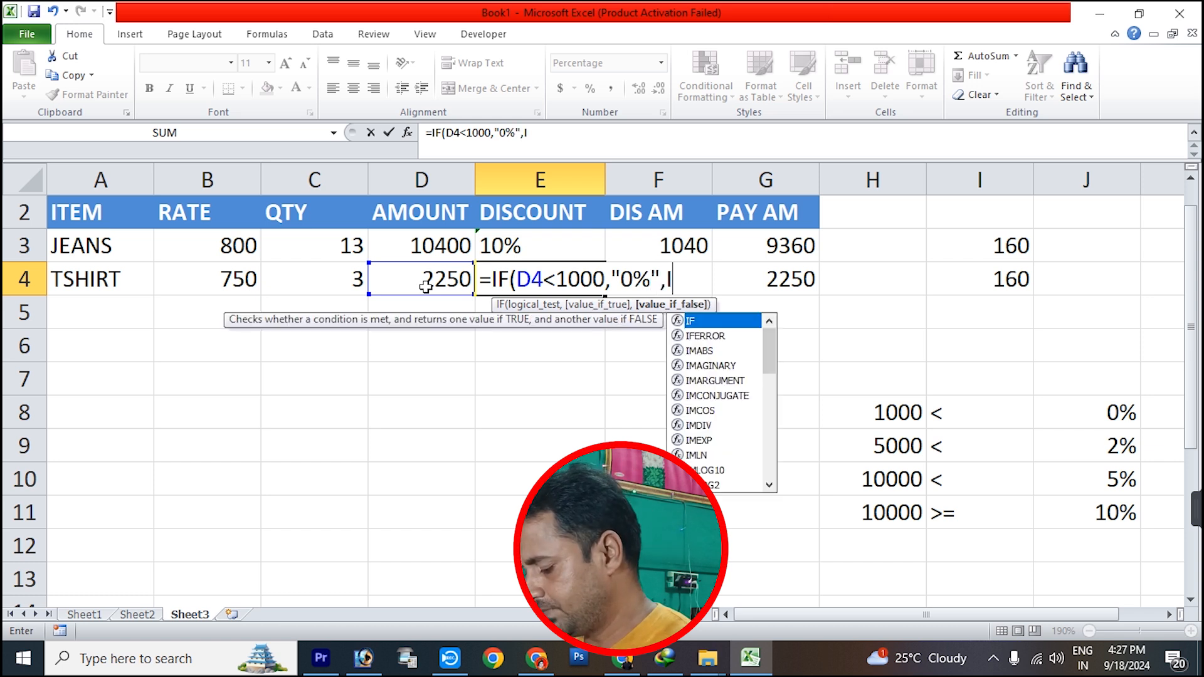
Step: Nest a second IF in the E4 formula that tests D4<5000 and returns "2%" if true
text(F(D4)
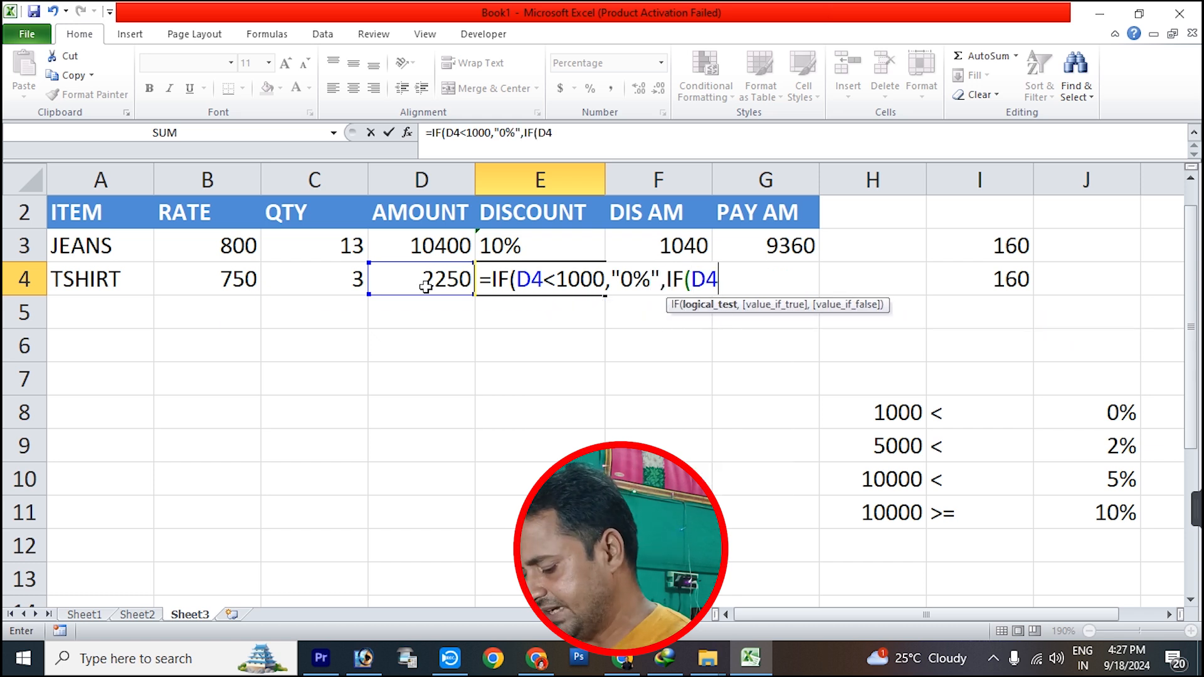
text(<5000)
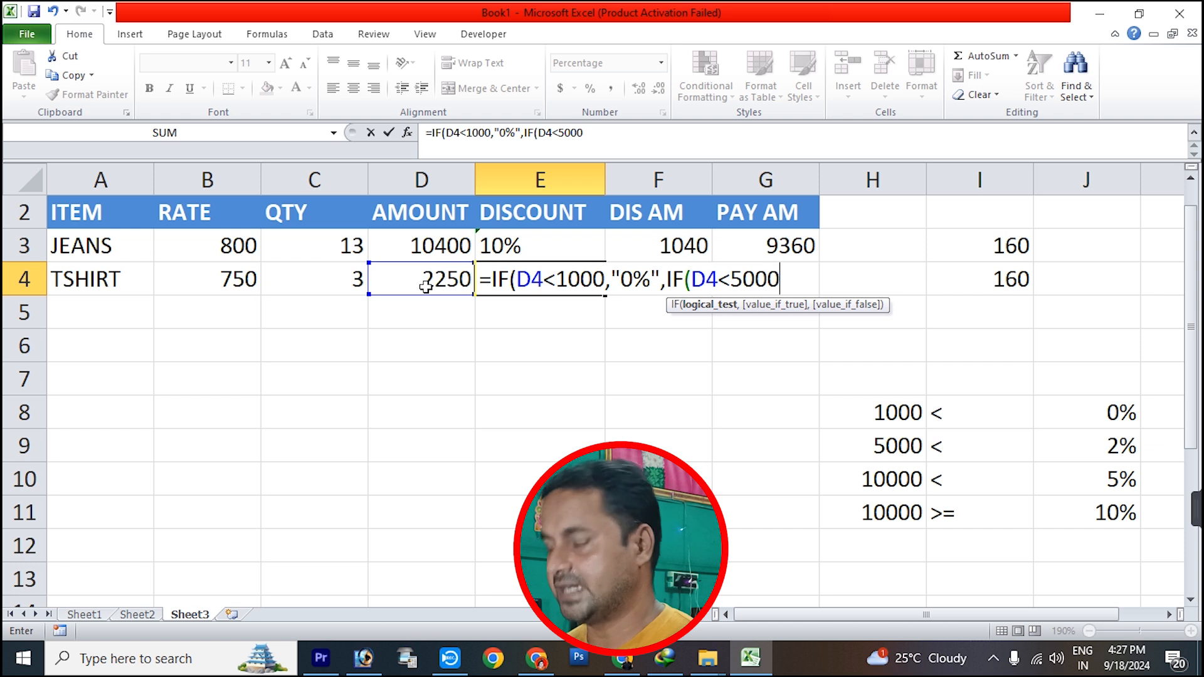
text(,")
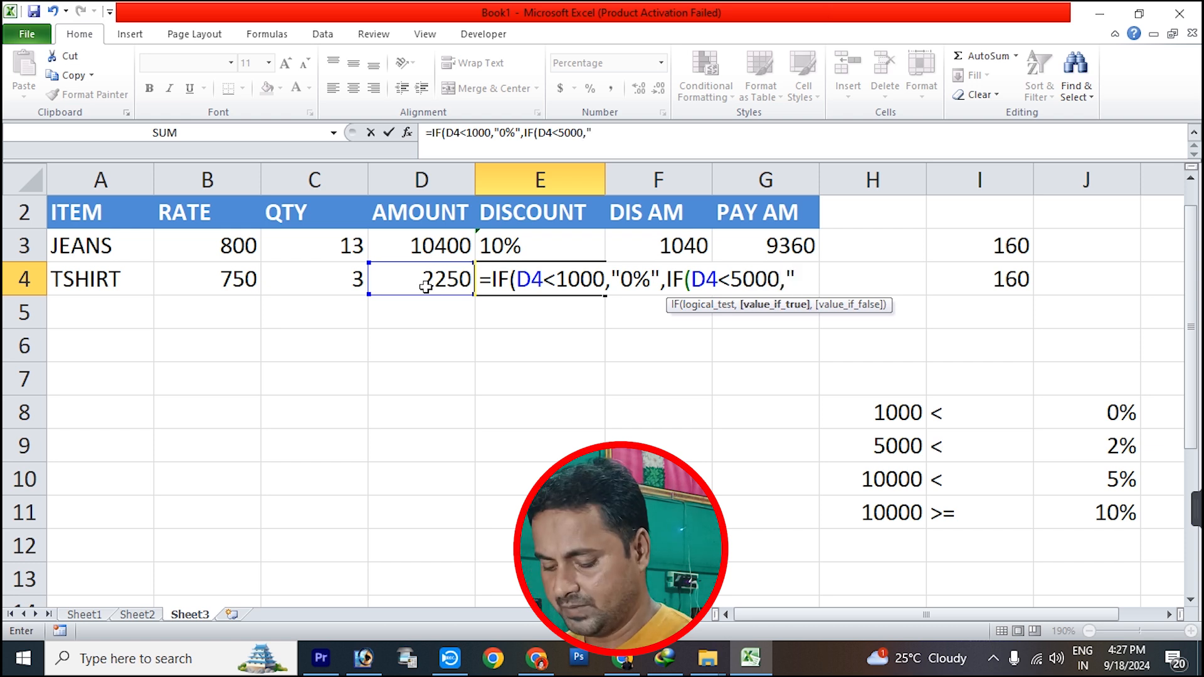
text(2%")
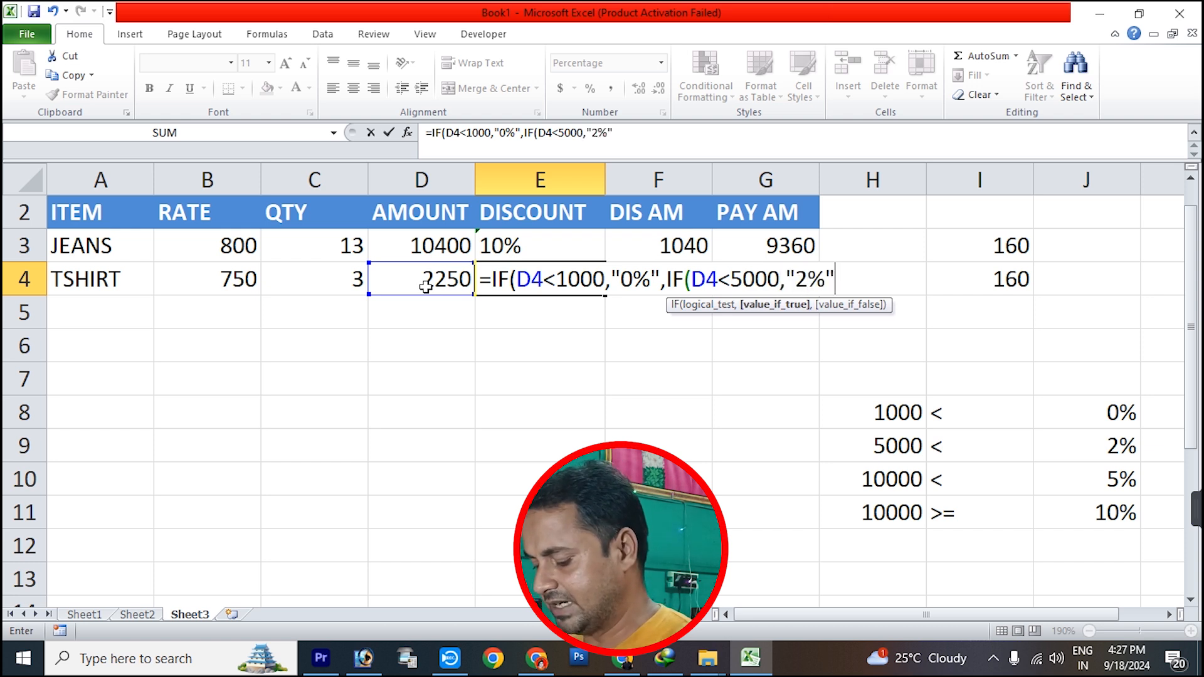
Step: Nest a third IF in the E4 formula that tests D4<10000 and returns "5%" if true
text(,IF)
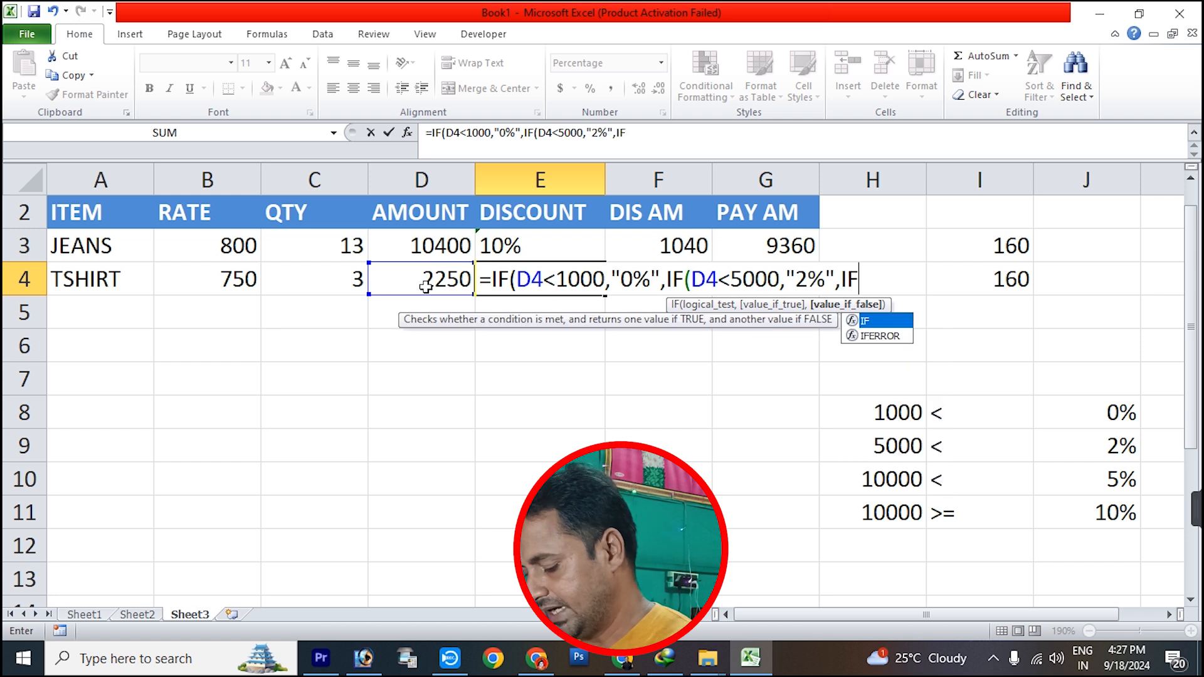
text((D)
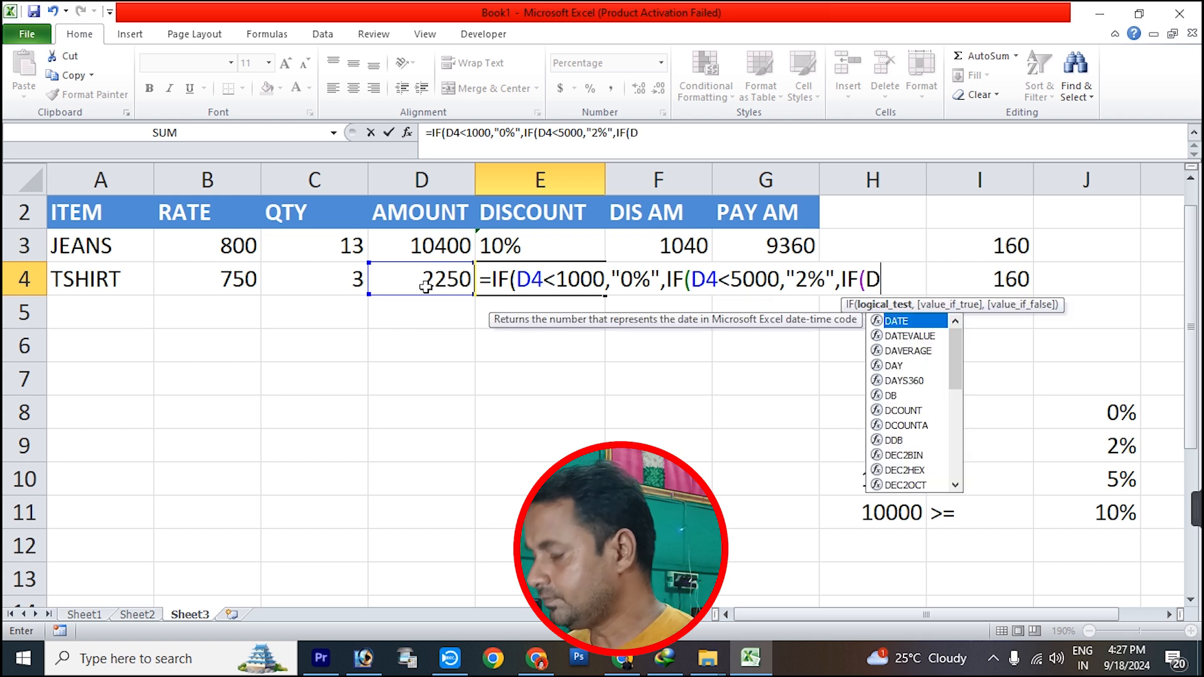
text(4<10)
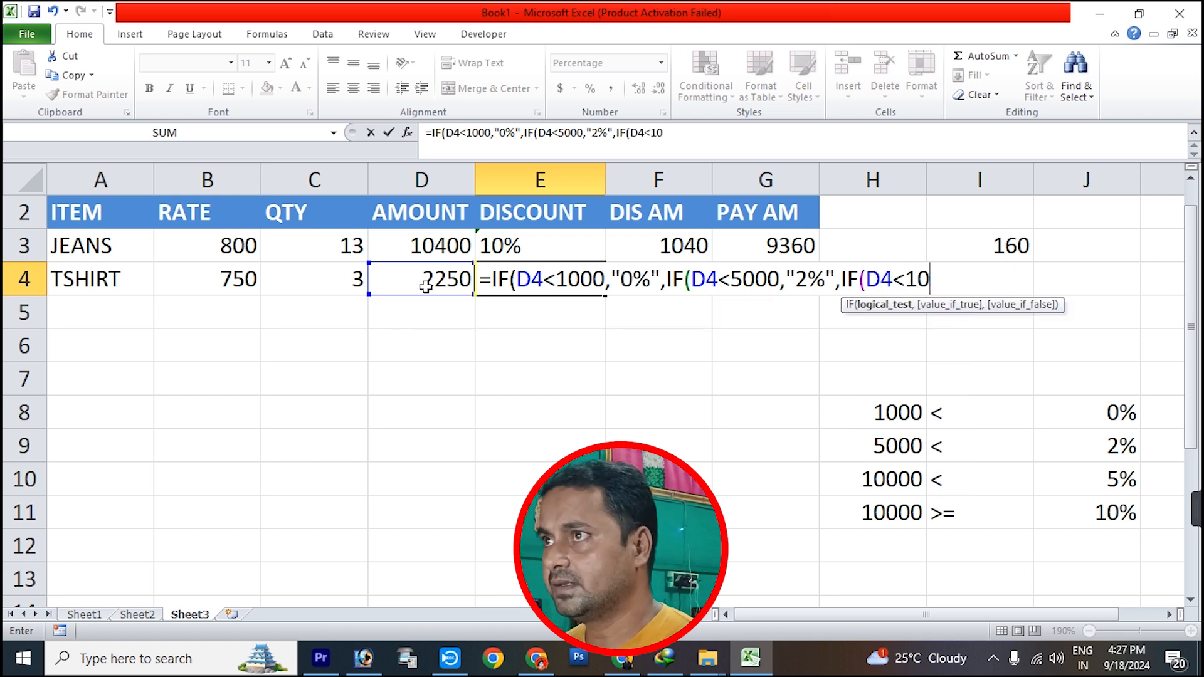
text(000,)
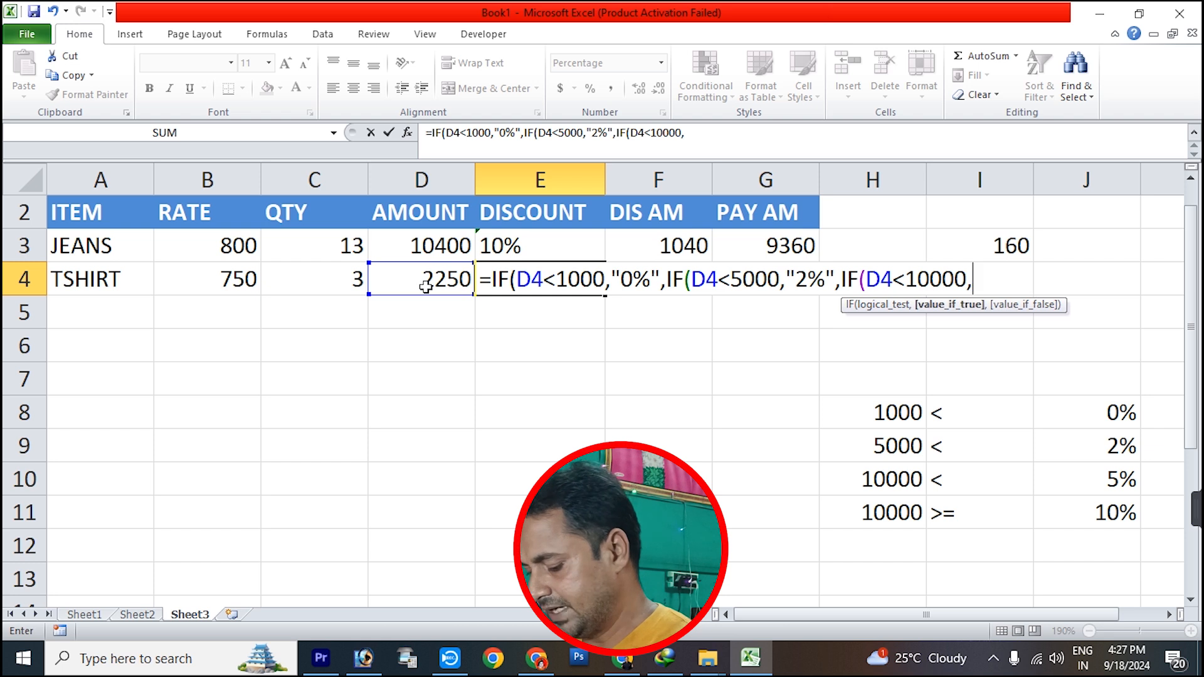
text("5)
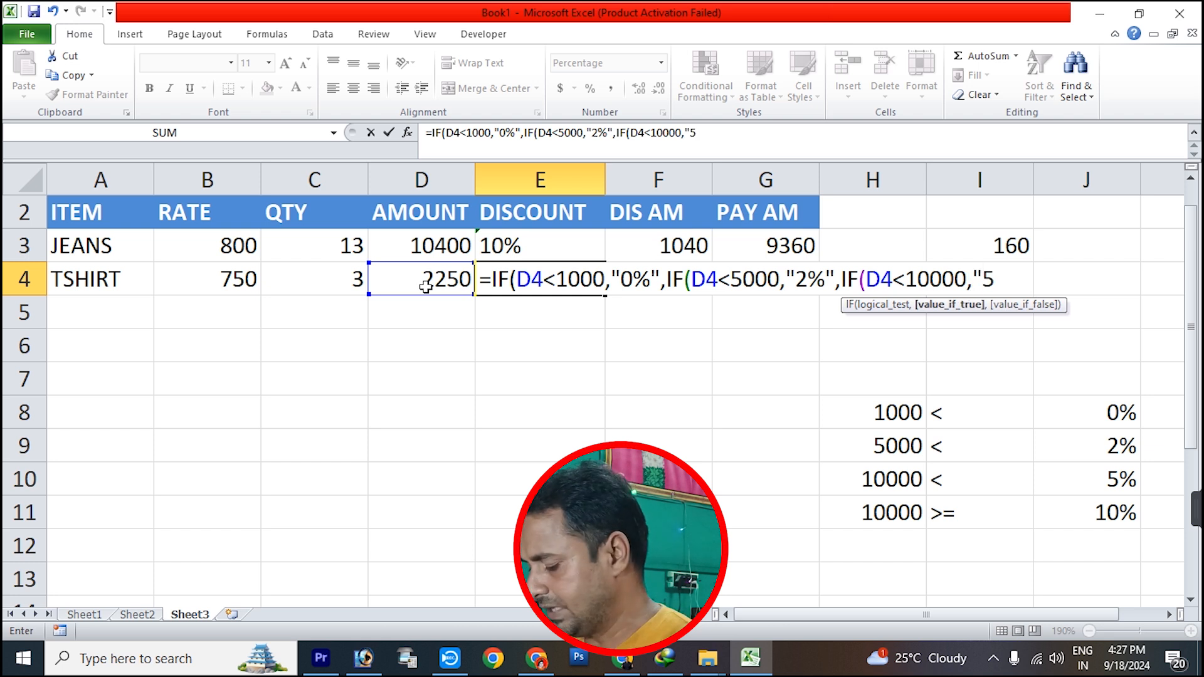
text(%")
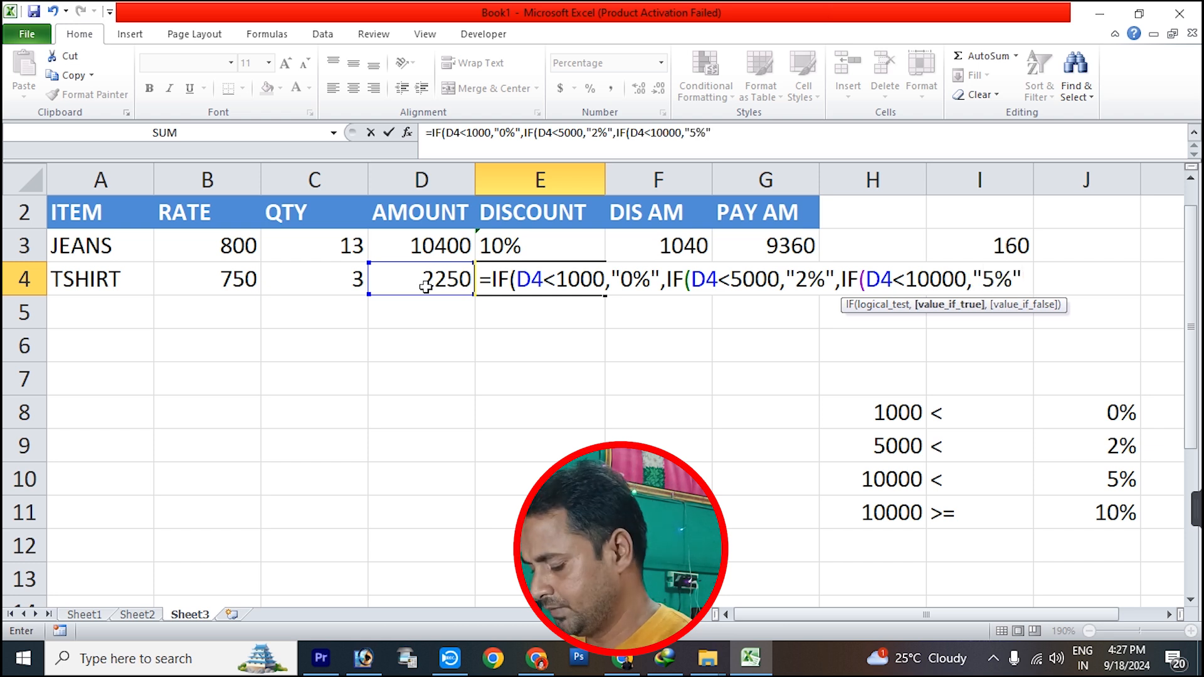
Step: Finish the E4 formula with "10%" as the final value if false, close all three IFs, and review the entered formula
text(,I)
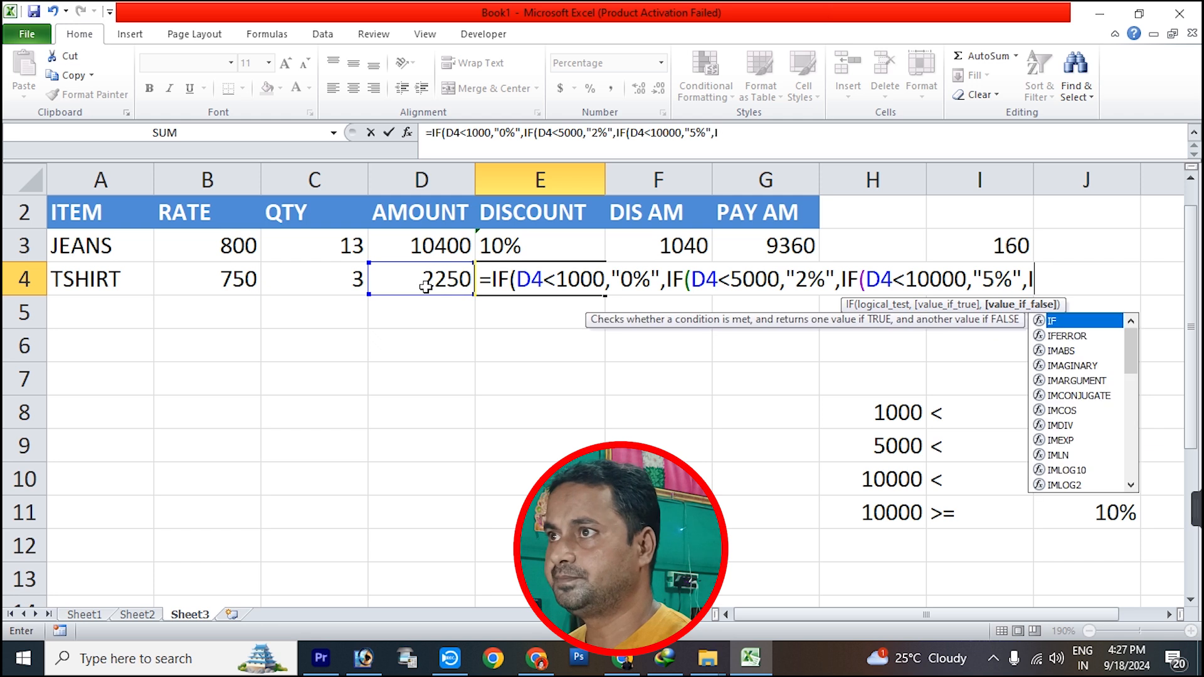
key(BackSpace)
text("1)
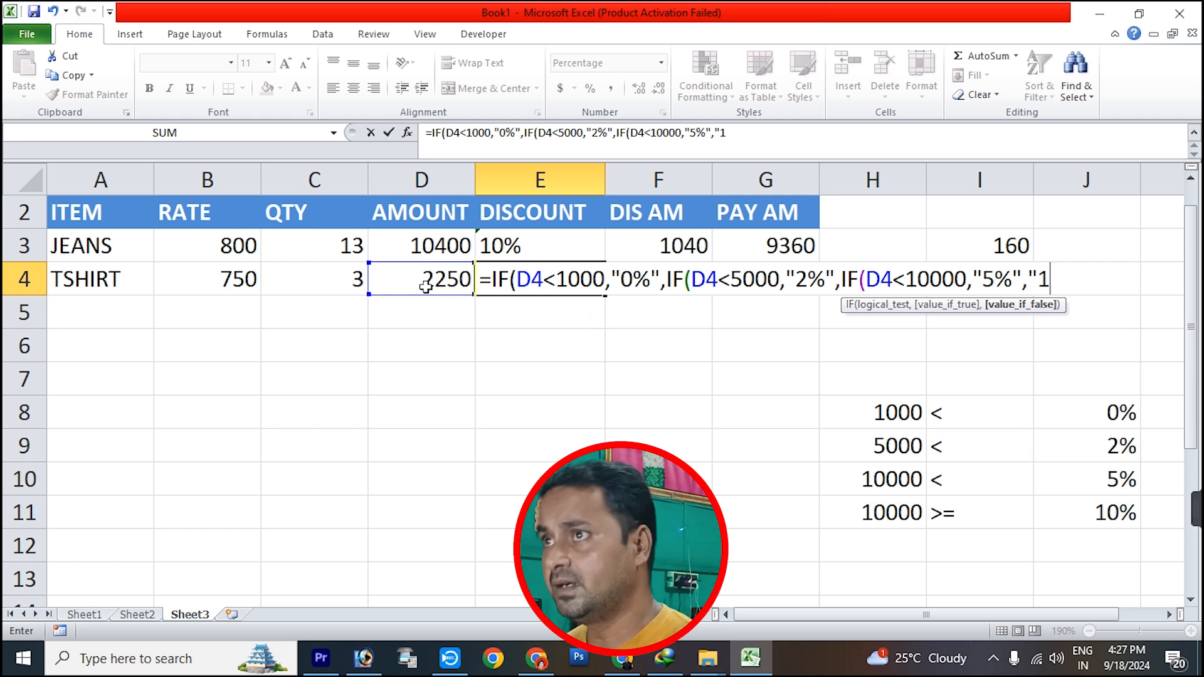
text(0%)
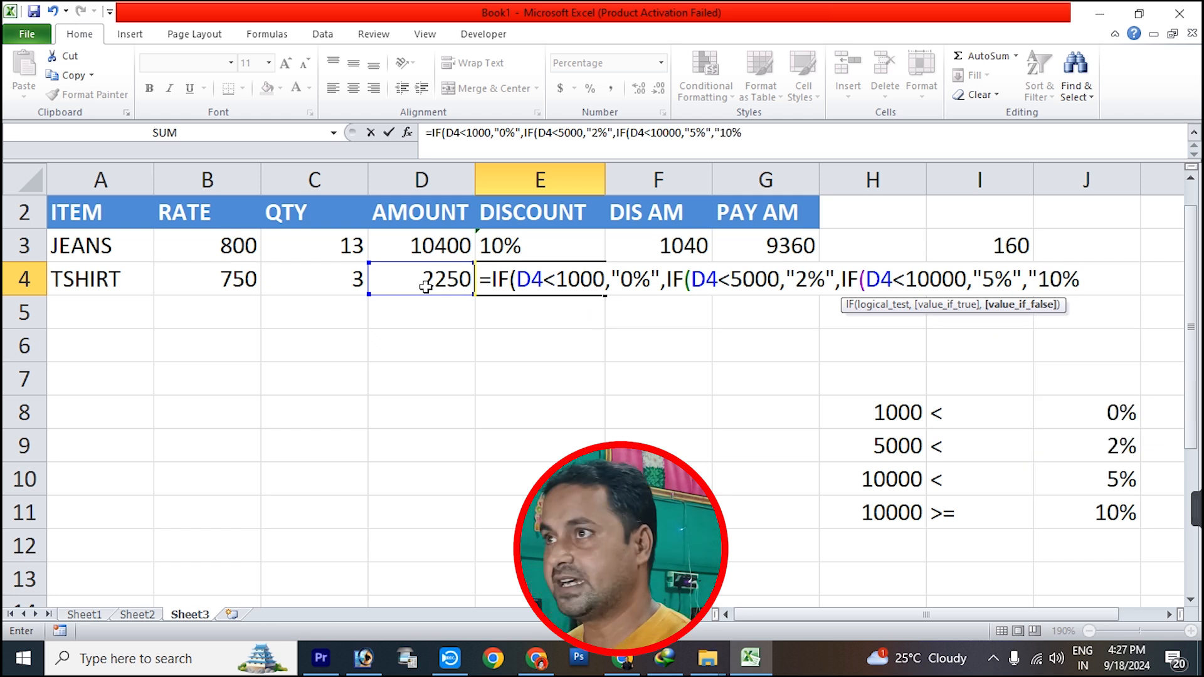
text(")))
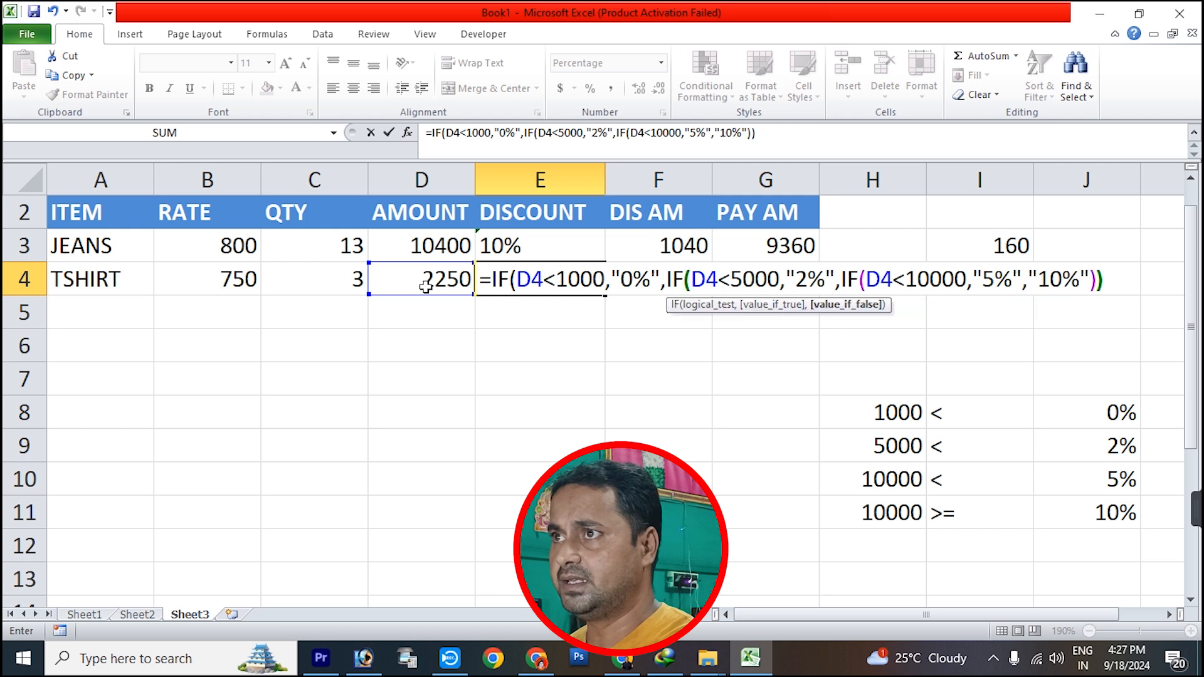
text())
key(Return)
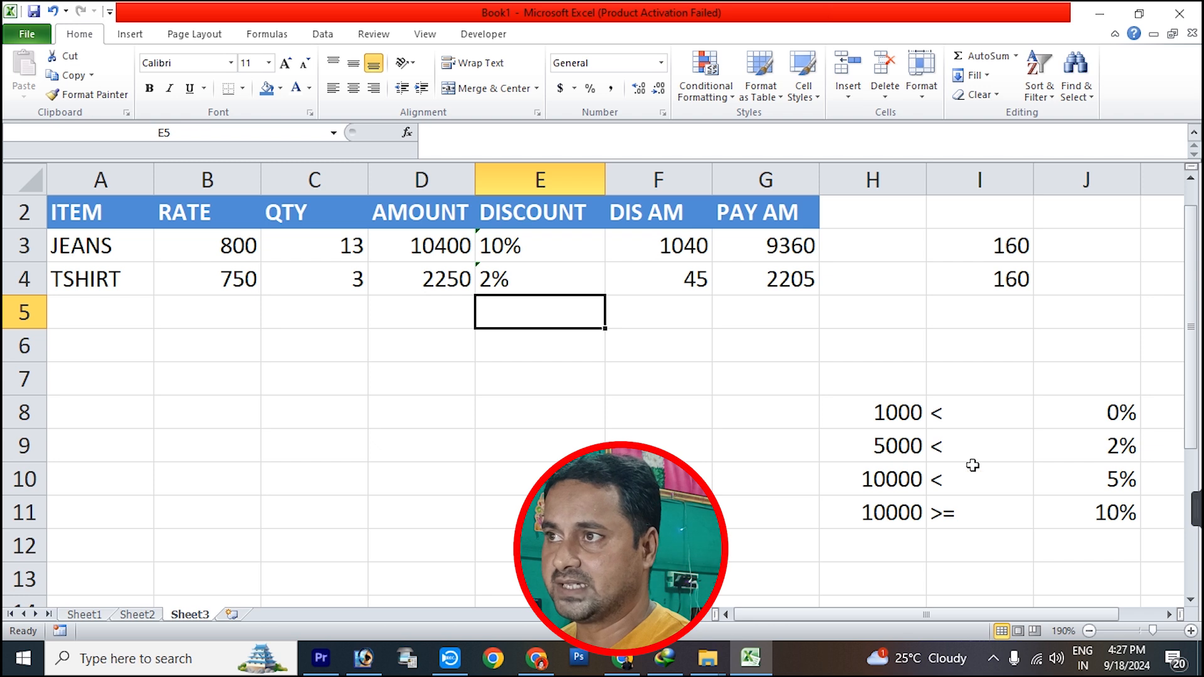
click(527, 282)
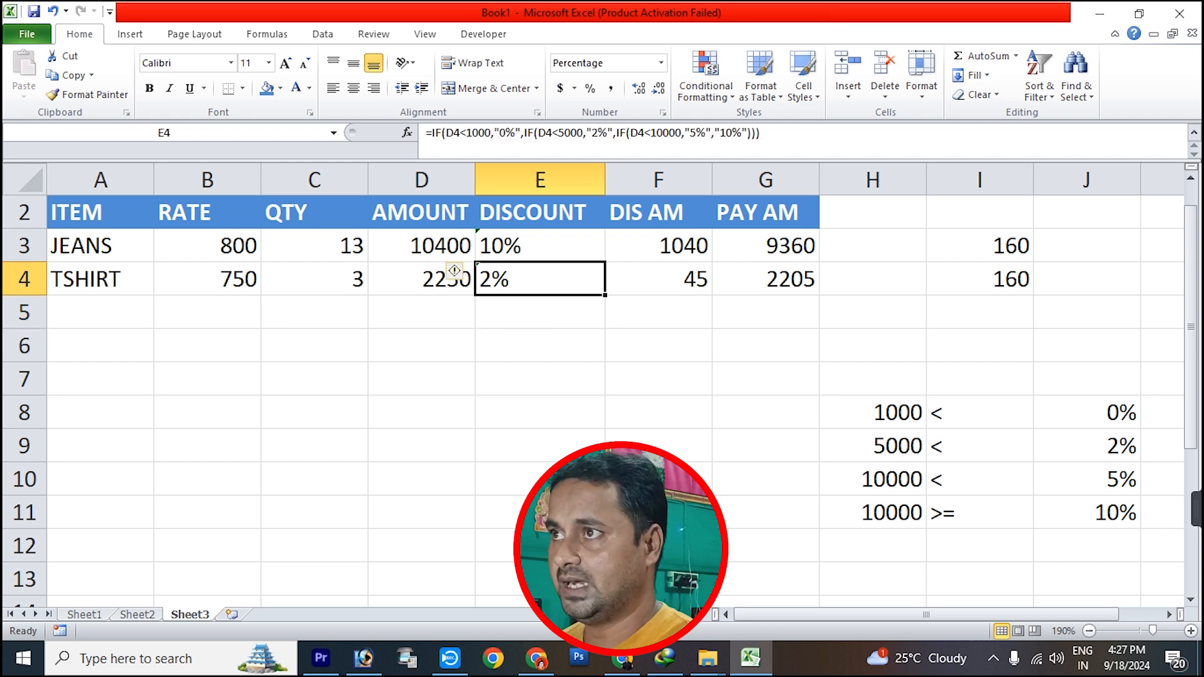